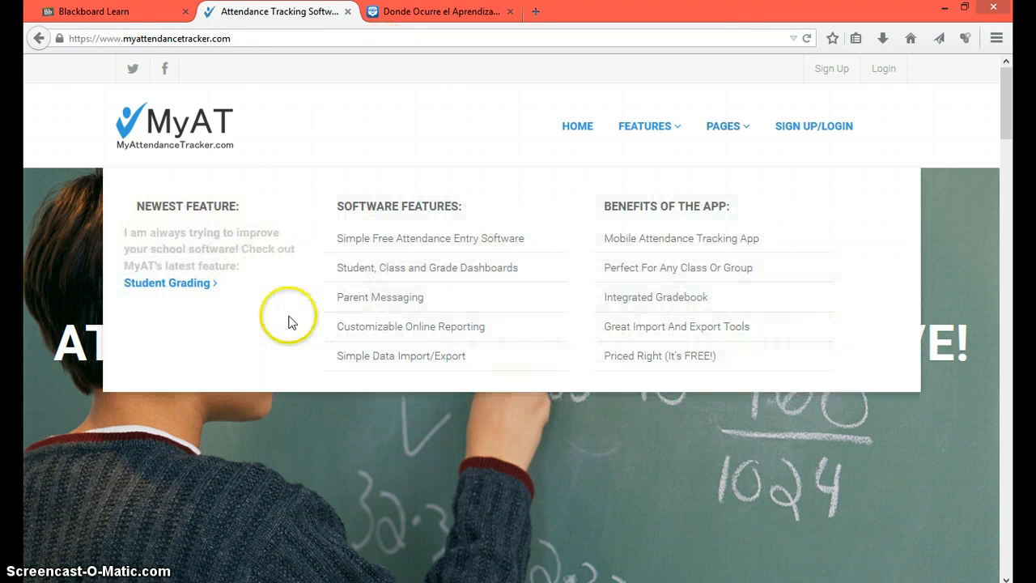
Step: Open the MyAttendanceTracker login page
scroll(629, 343, "down", 3)
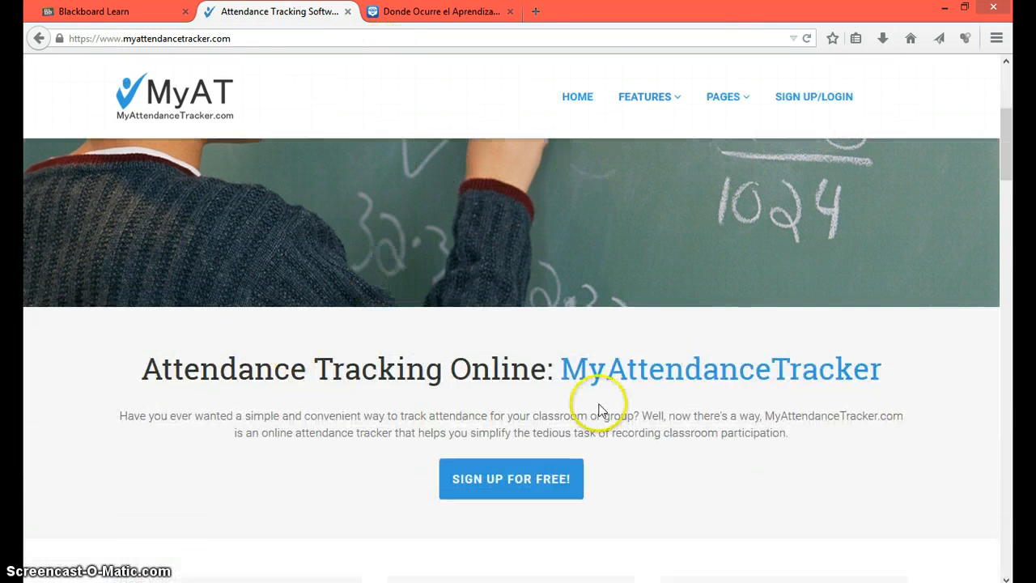
scroll(639, 309, "up", 1)
scroll(656, 312, "up", 2)
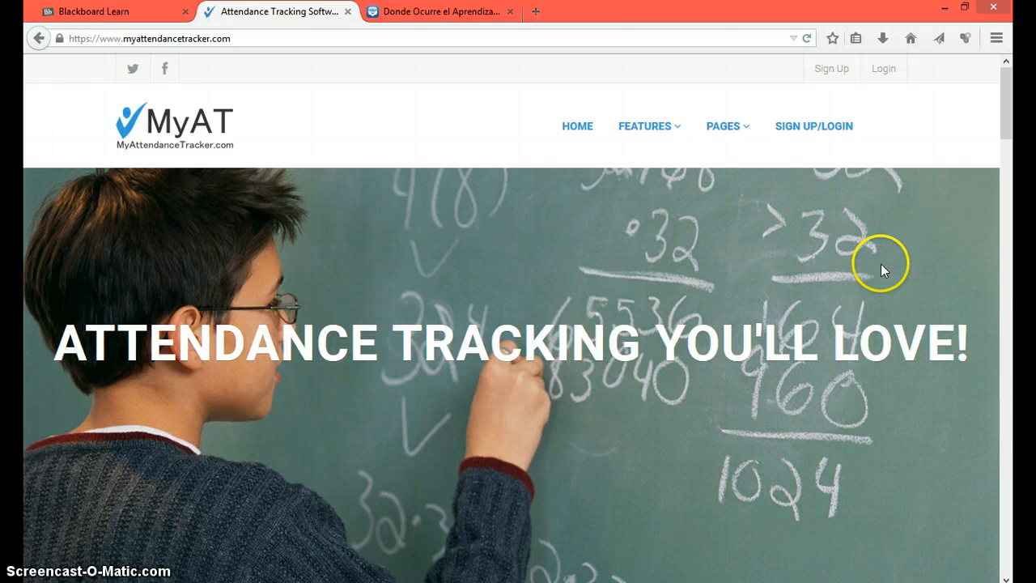
left_click(882, 74)
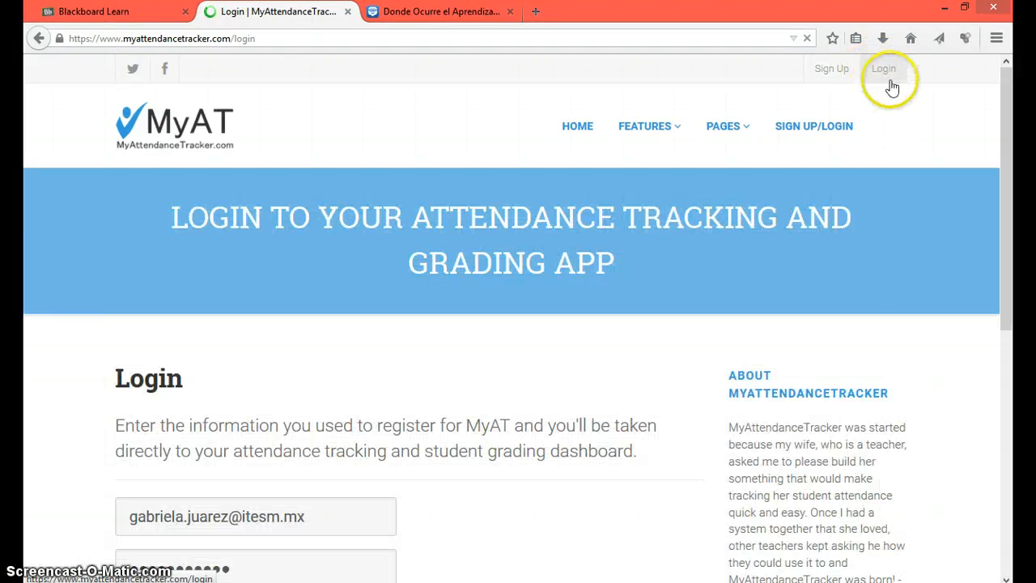
scroll(430, 324, "down", 1)
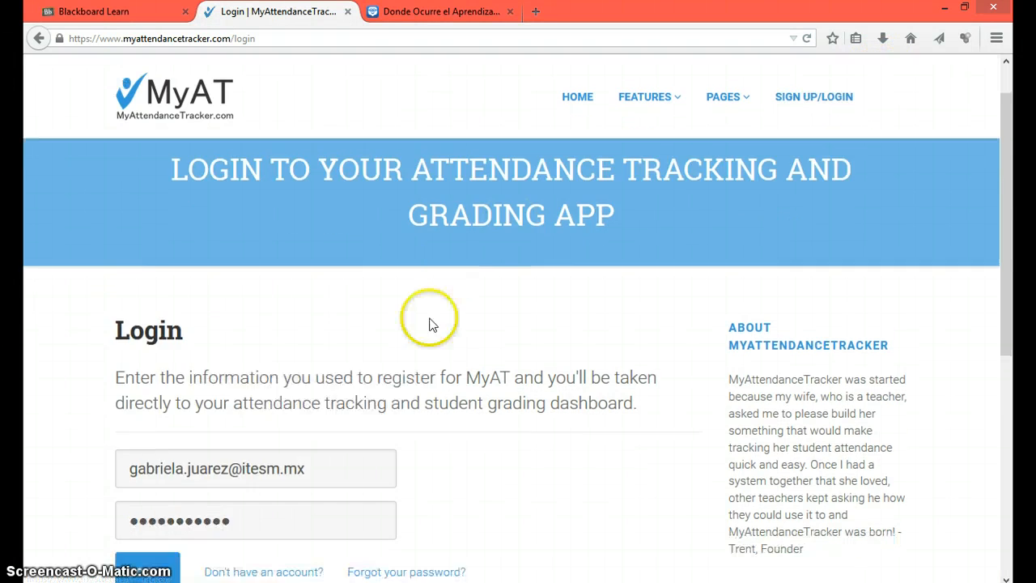
scroll(430, 324, "down", 5)
Step: Log in with the teacher's e-mail and account password, declining to save the password
triple_click(321, 235)
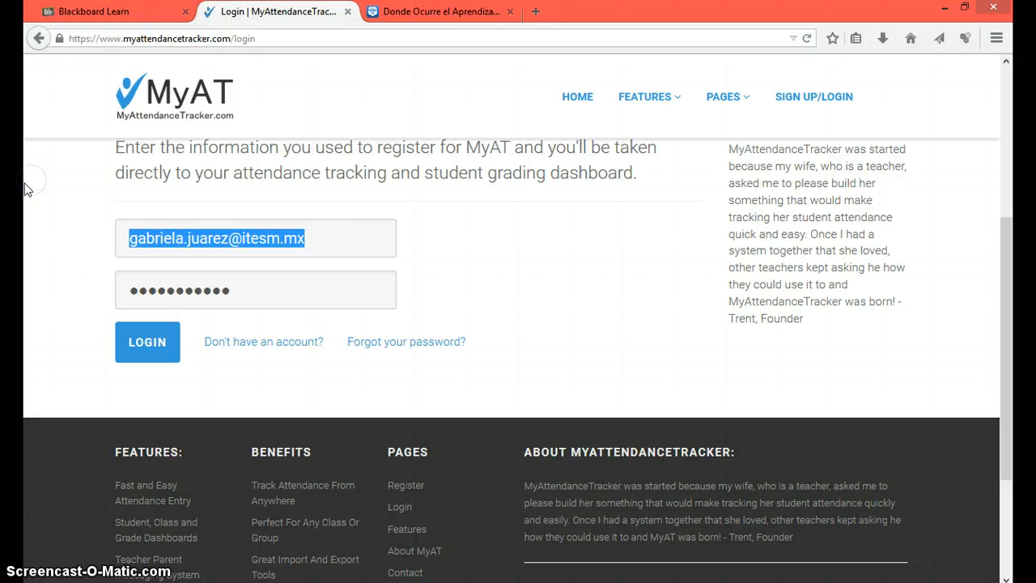
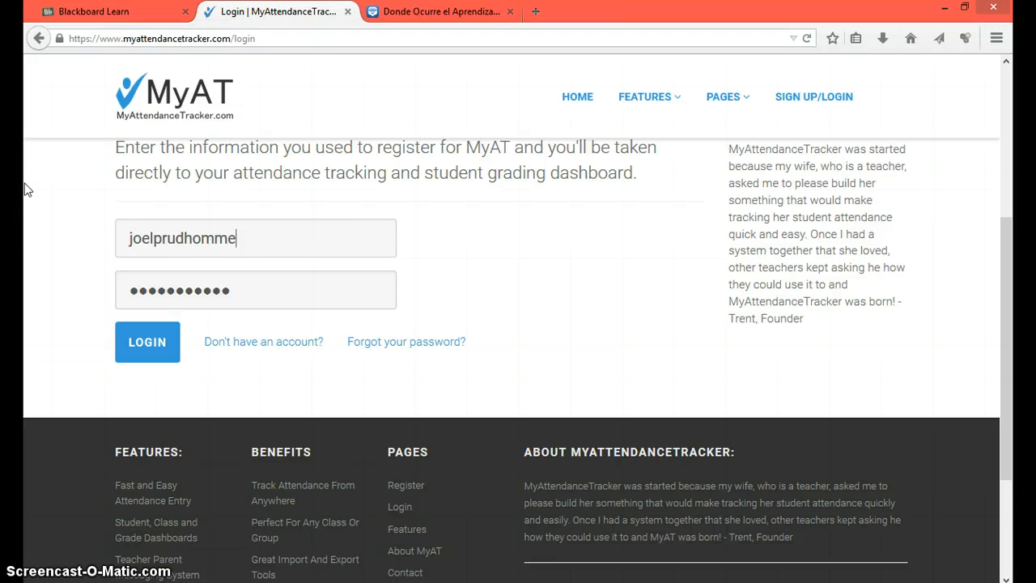
key("Tab")
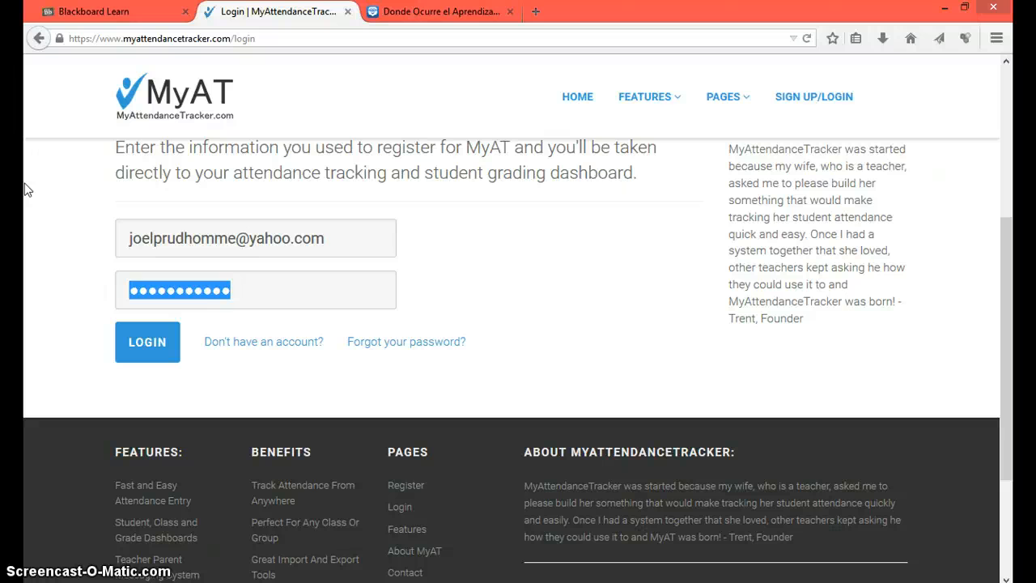
type("*******")
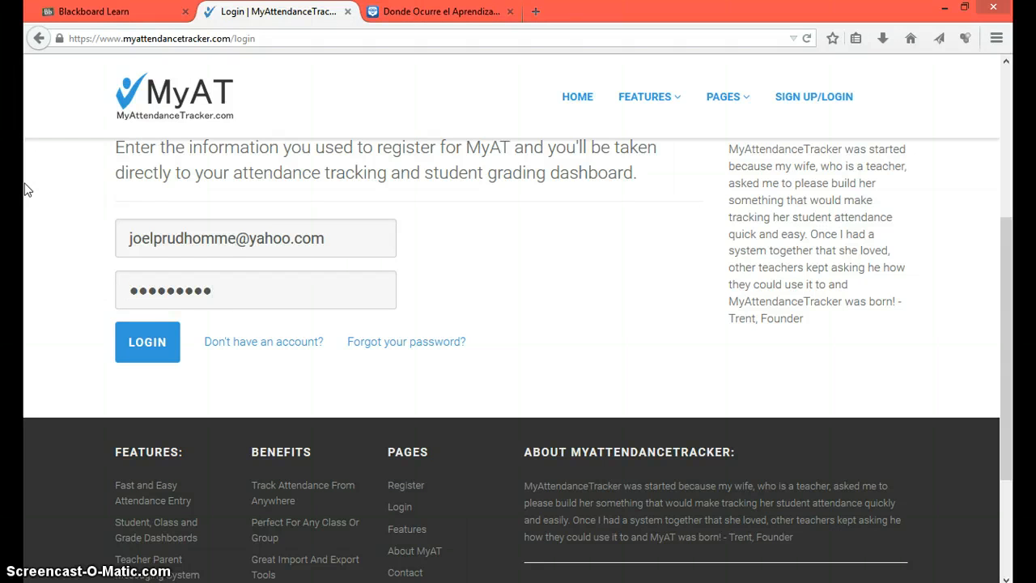
left_click(174, 347)
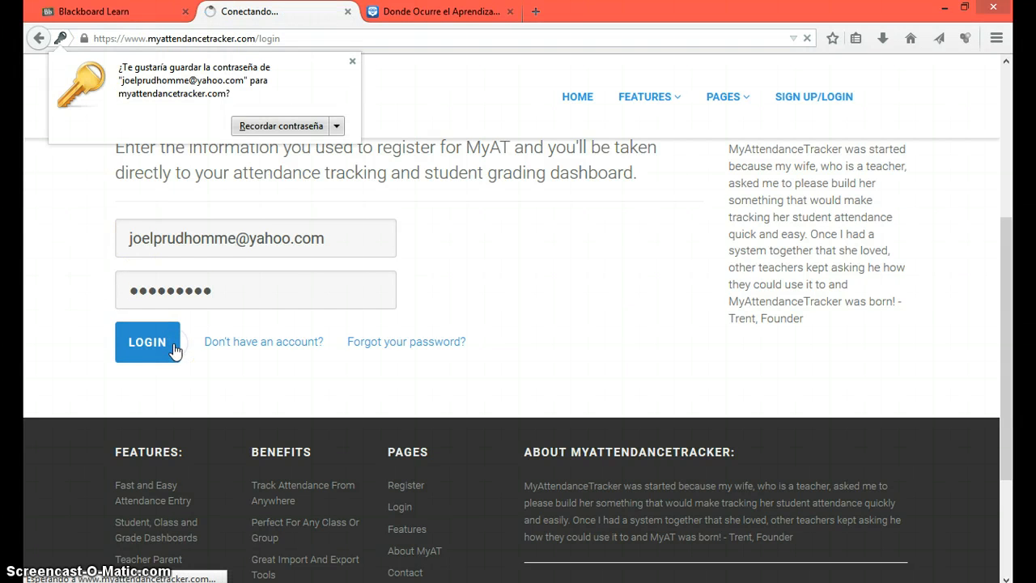
left_click(353, 63)
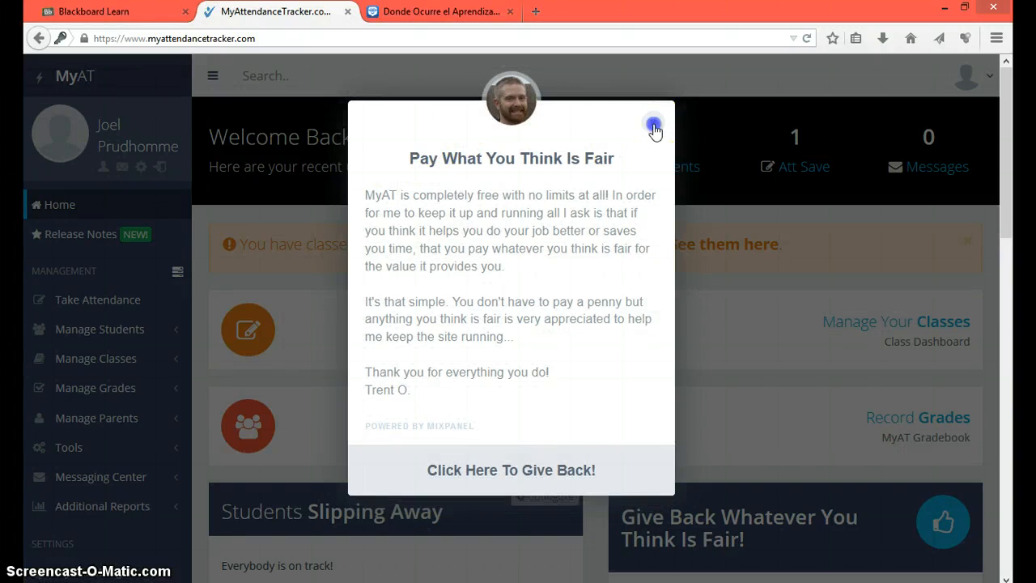
Step: Close the 'Pay What You Think Is Fair' notice and open Manage Students > Students List
left_click(653, 126)
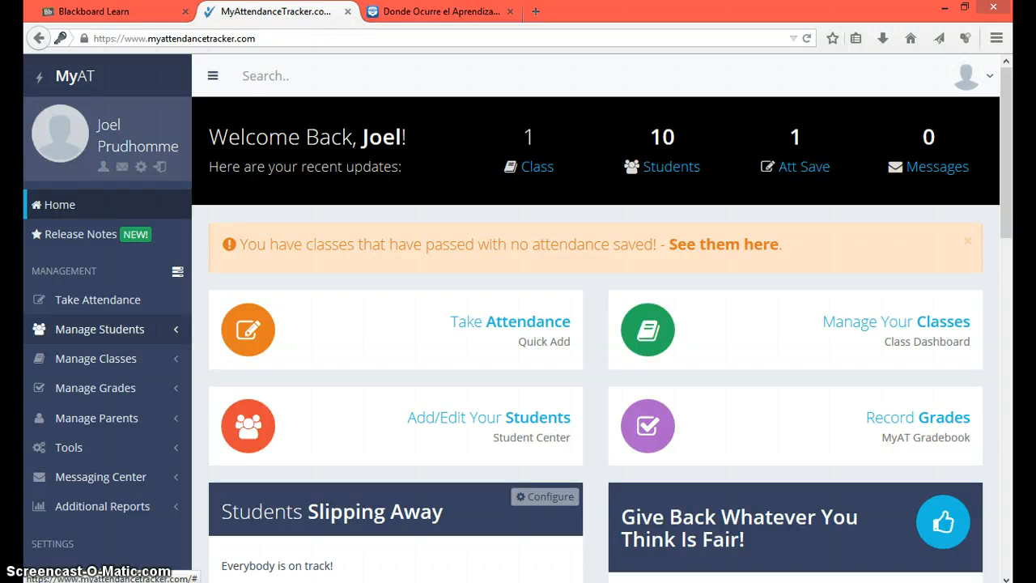
left_click(174, 332)
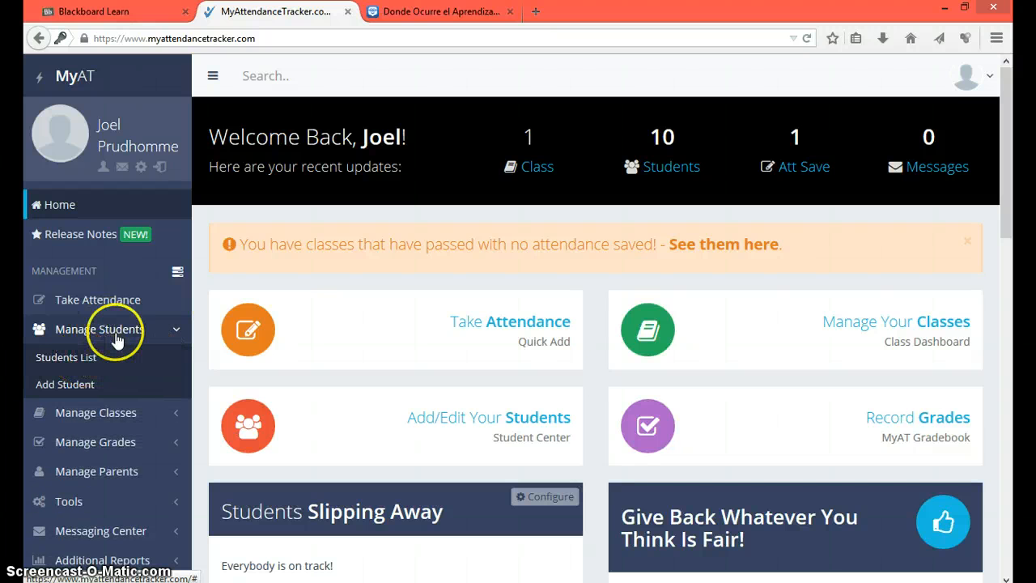
left_click(80, 359)
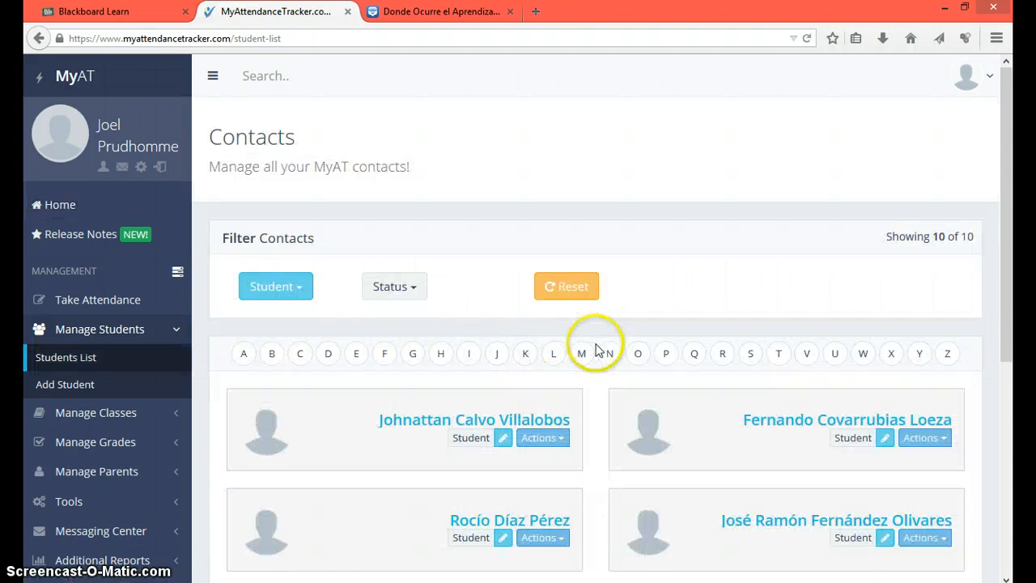
Step: Browse the student cards and one student's Actions menu, then open Manage Classes > Class List
scroll(607, 347, "down", 3)
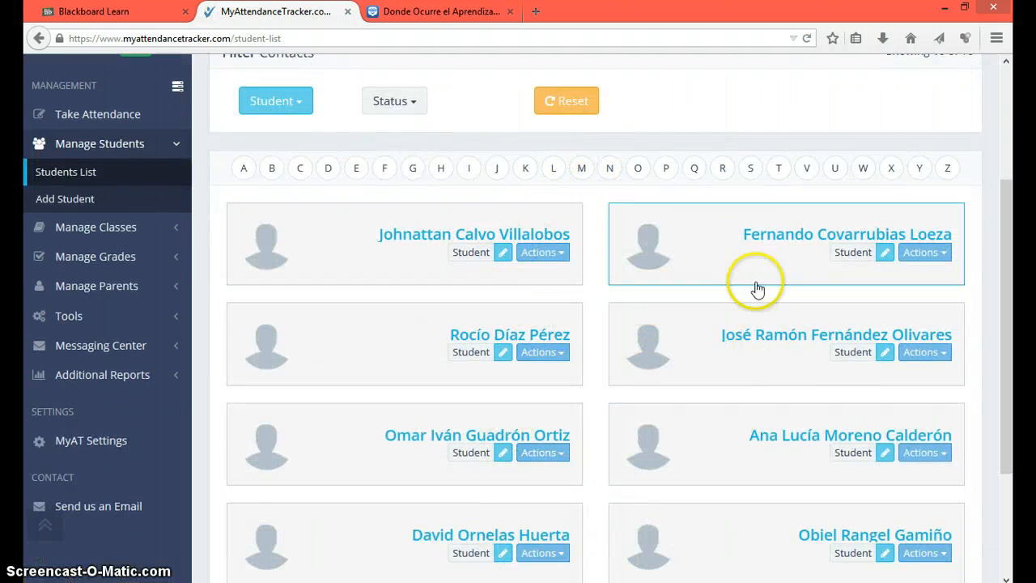
scroll(596, 391, "down", 3)
scroll(618, 377, "up", 6)
scroll(620, 369, "down", 4)
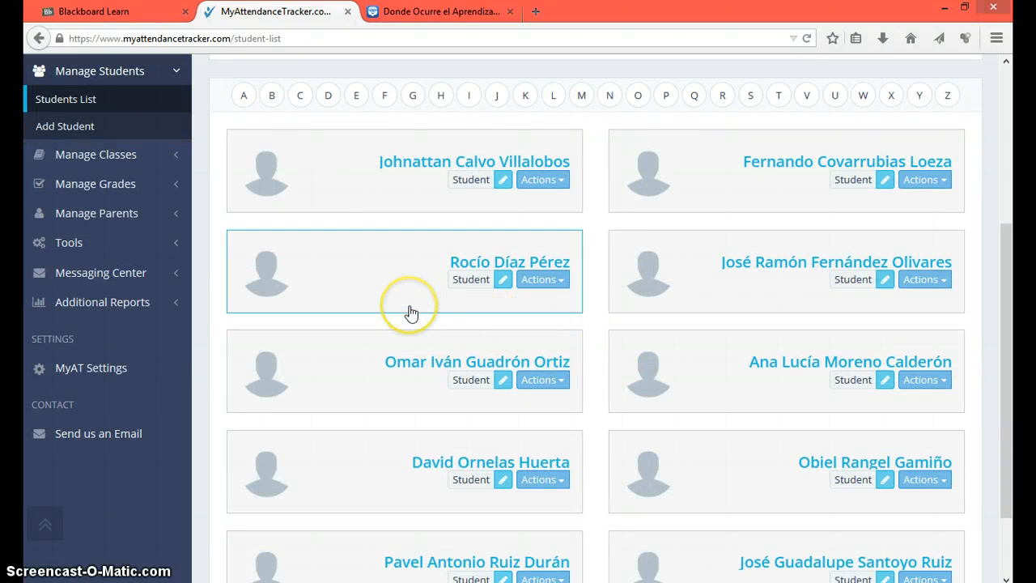
left_click(560, 283)
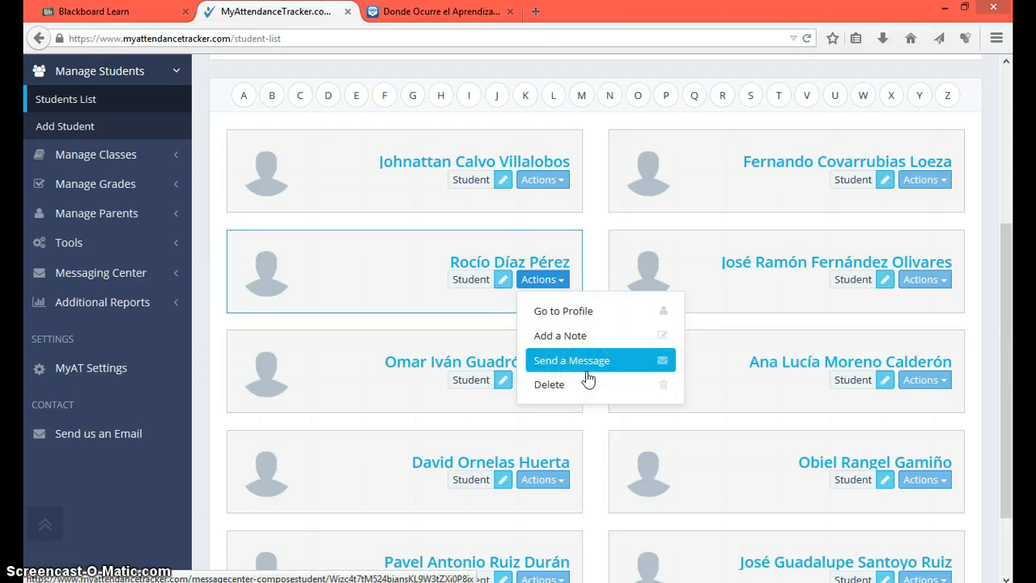
left_click(574, 321)
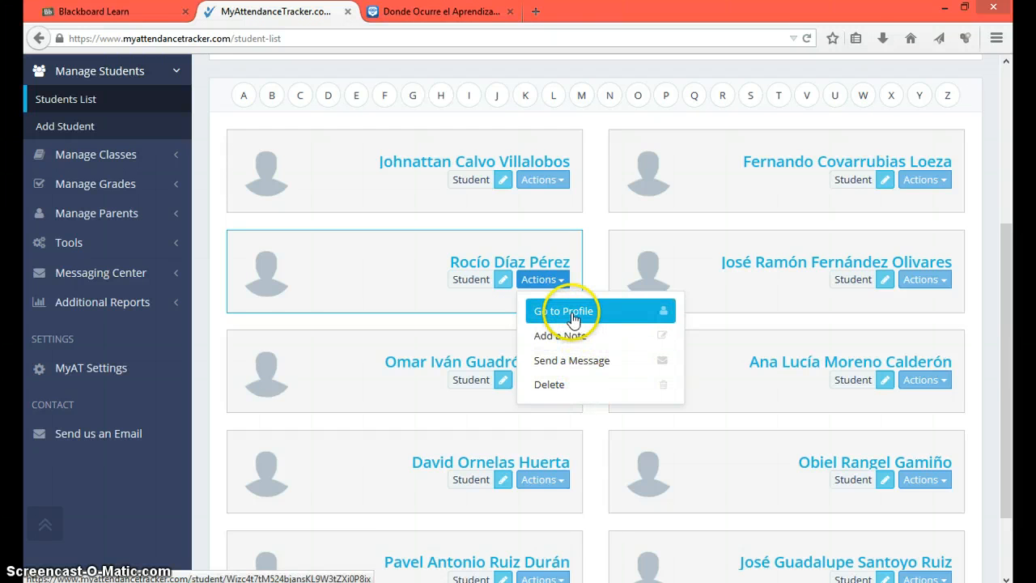
left_click(176, 155)
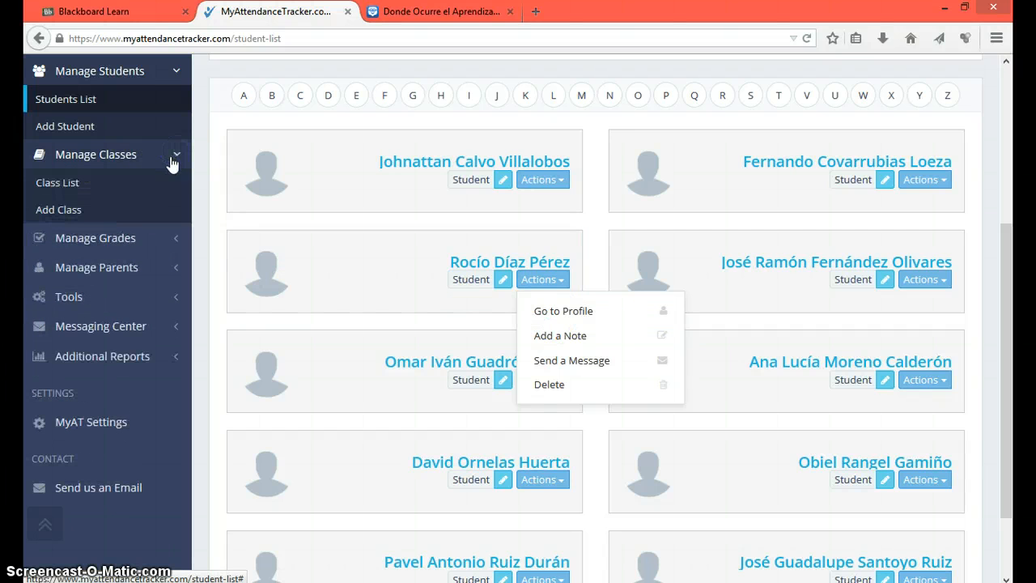
left_click(126, 187)
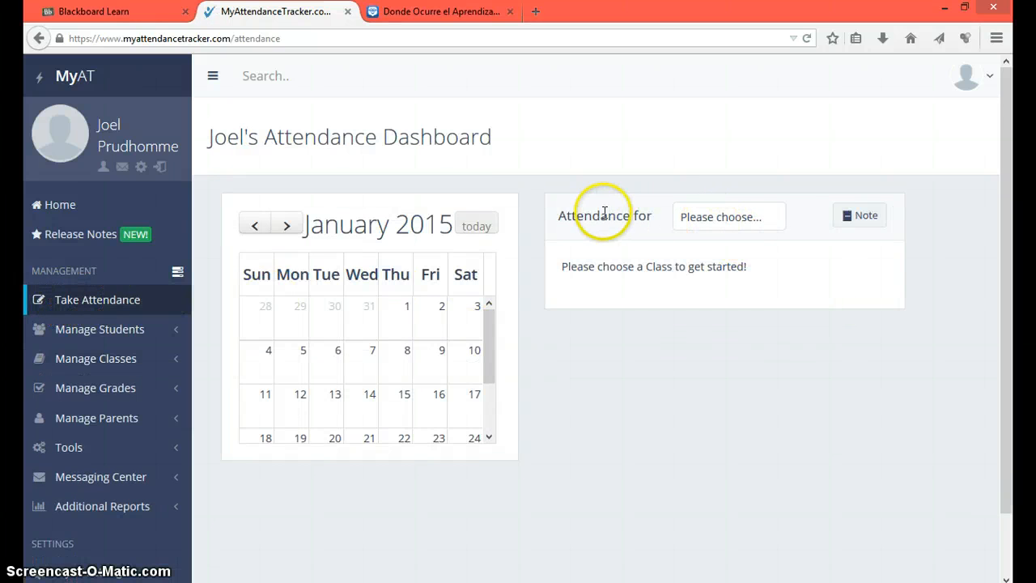
Step: Choose the English Advanced Cinépolis class and show attendance for January 12
left_click(739, 227)
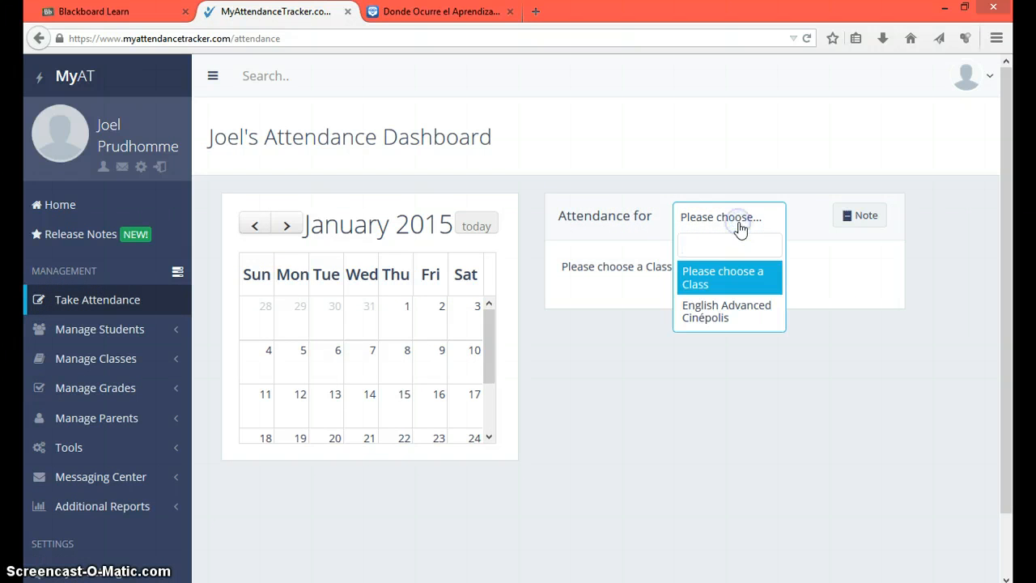
left_click(712, 319)
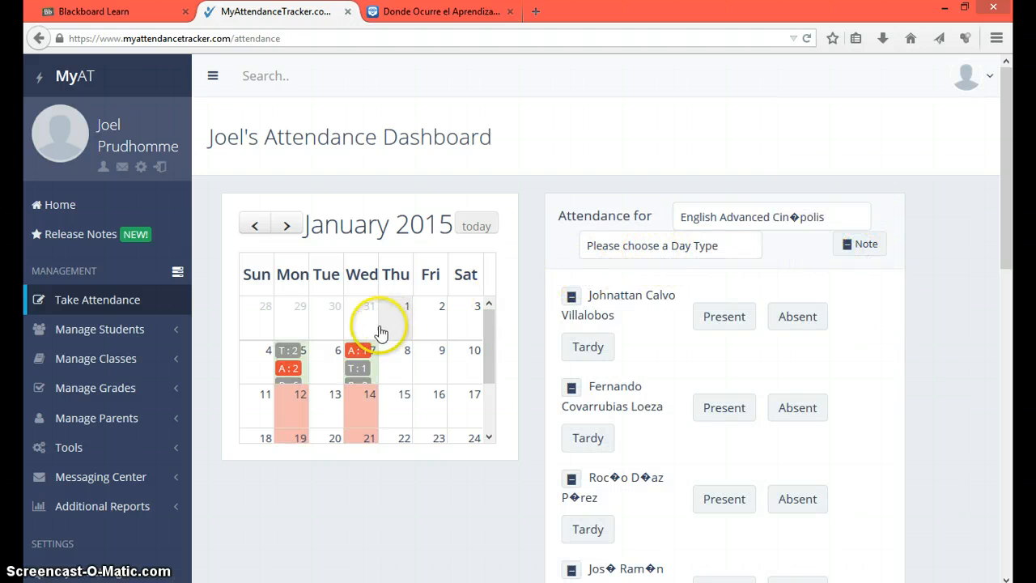
left_click(278, 272)
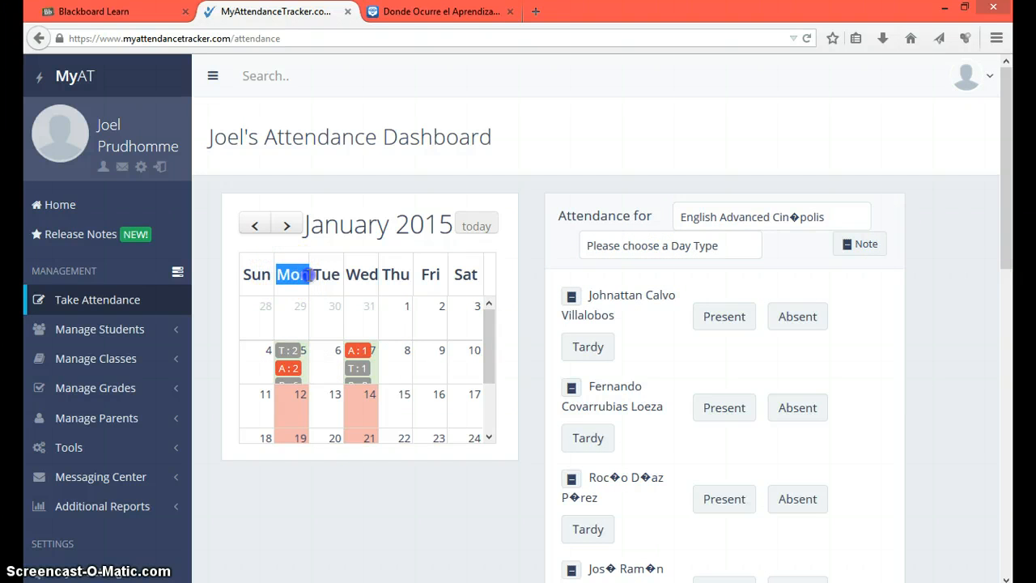
left_click_drag(345, 275, 371, 277)
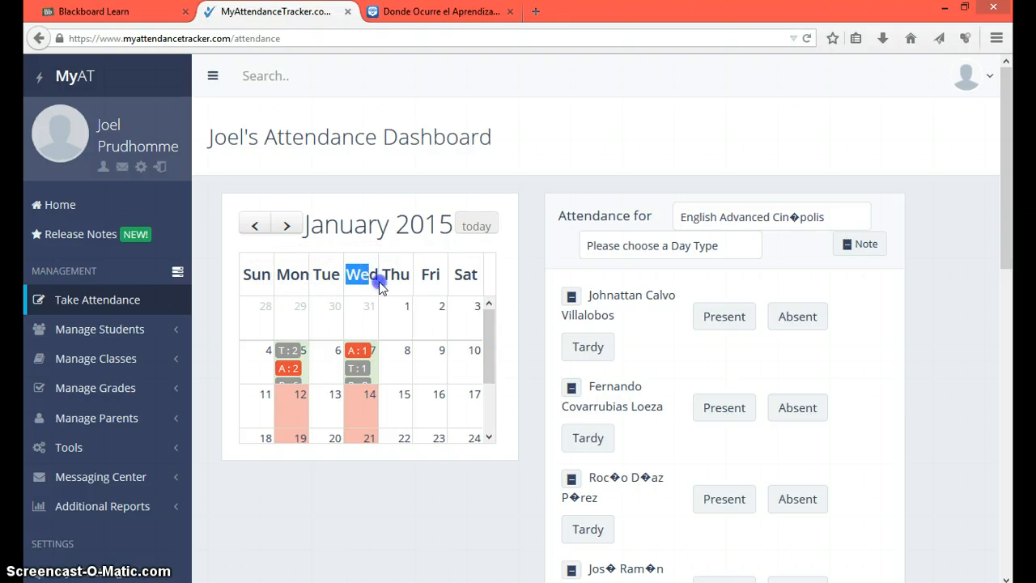
left_click(381, 288)
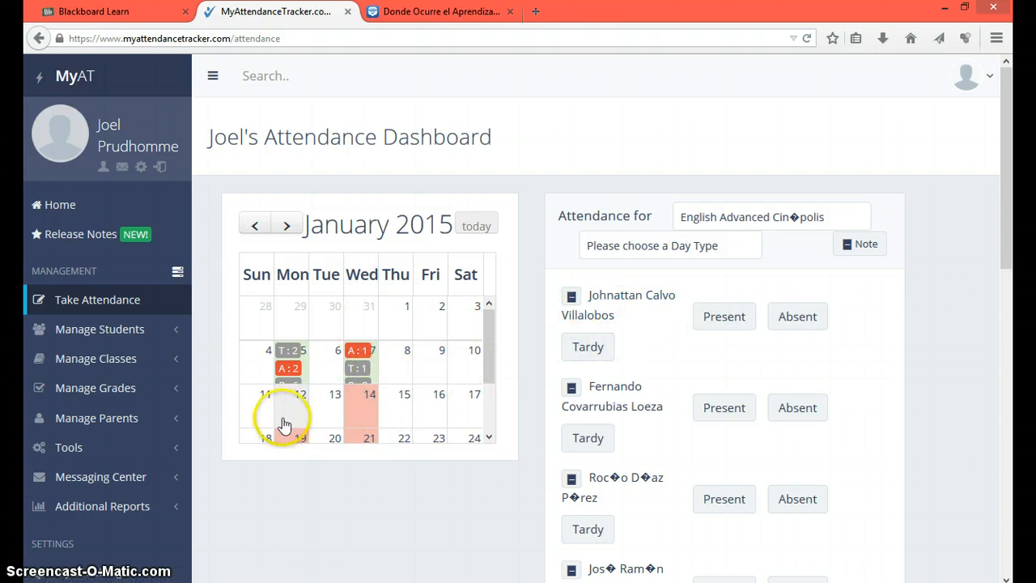
scroll(430, 398, "down", 2)
scroll(297, 388, "up", 2)
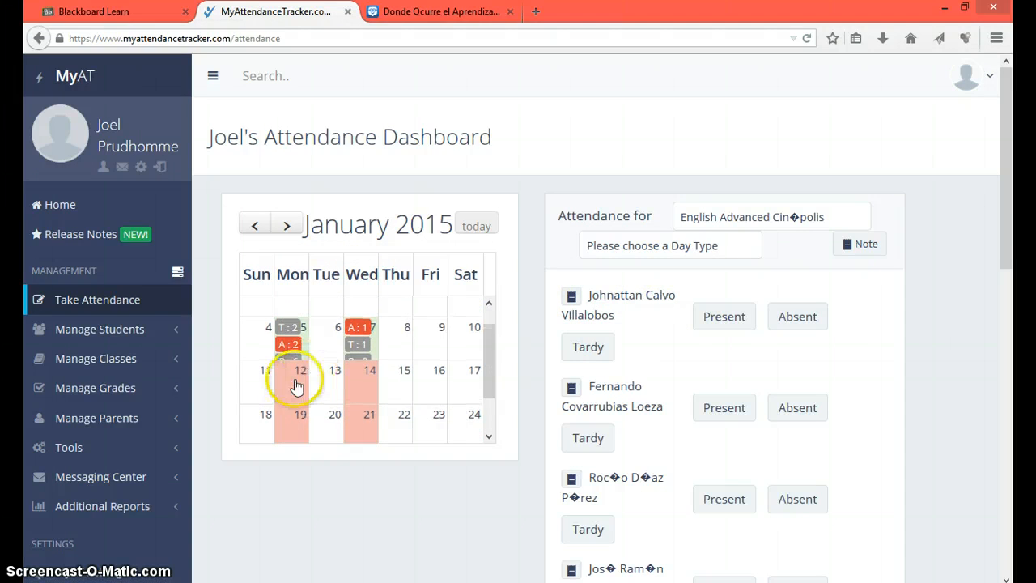
left_click(297, 388)
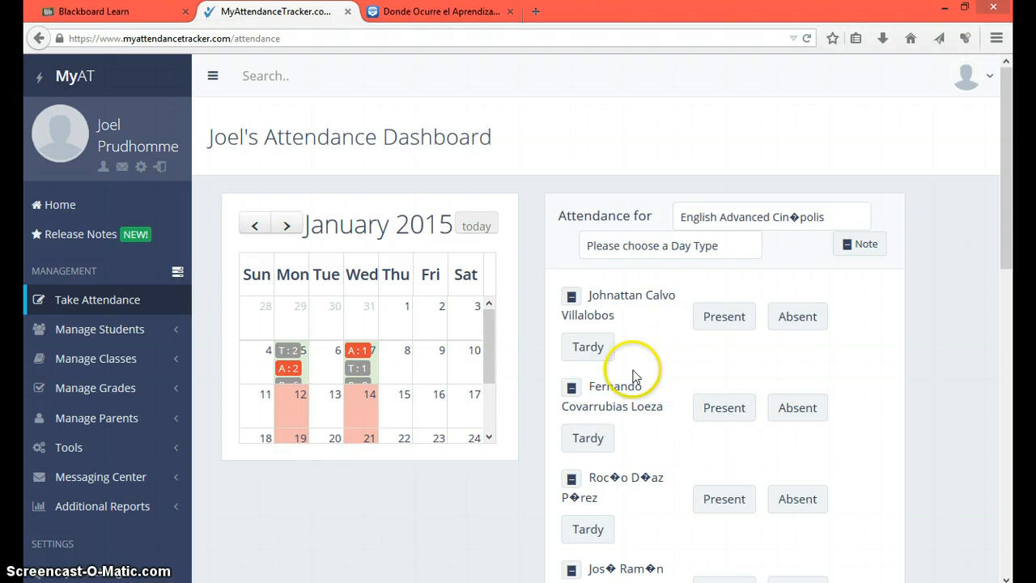
Step: Mark the first six students present
left_click(725, 319)
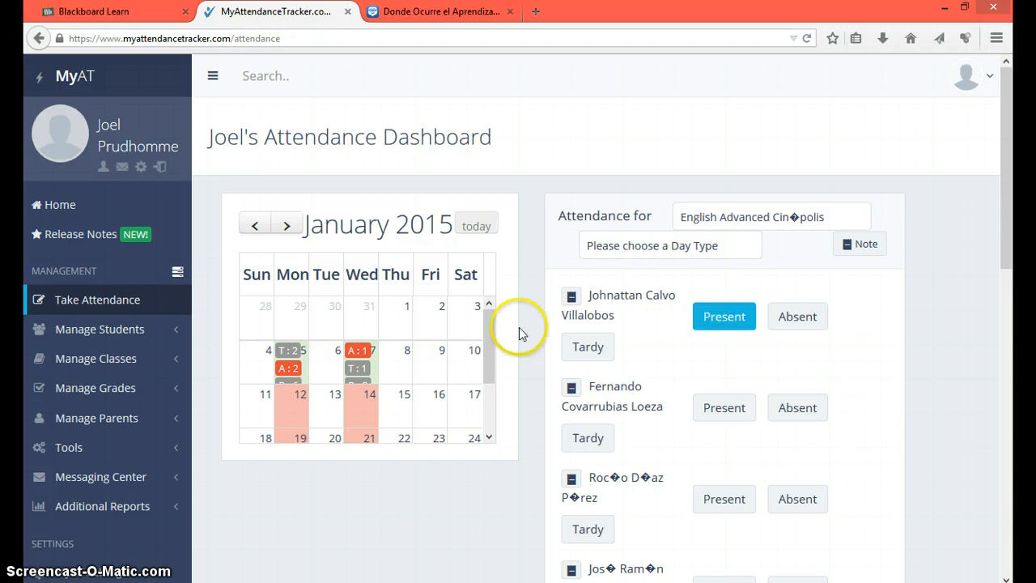
left_click(732, 411)
scroll(736, 421, "down", 1)
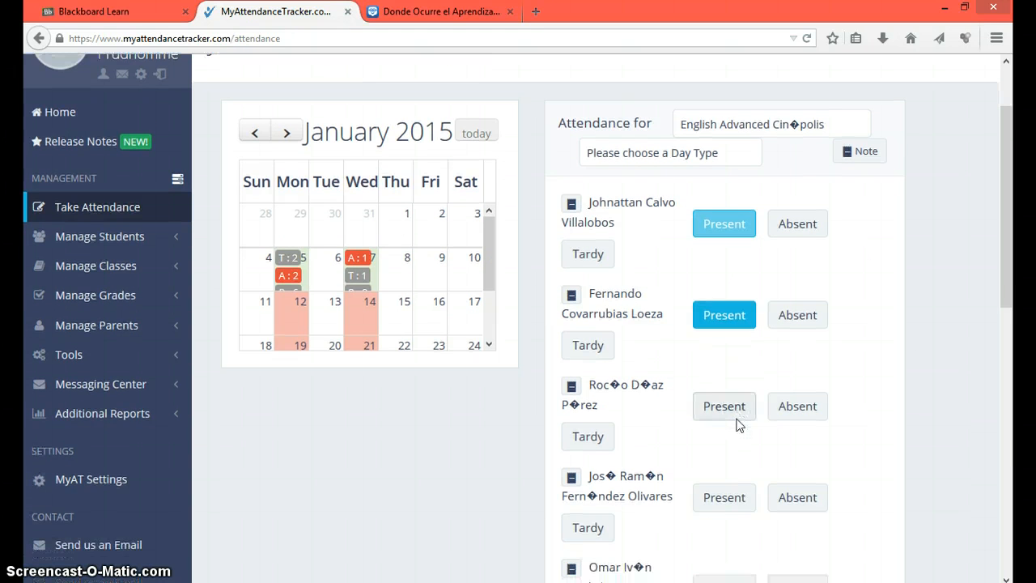
left_click(736, 412)
scroll(738, 405, "down", 2)
left_click(741, 319)
left_click(724, 406)
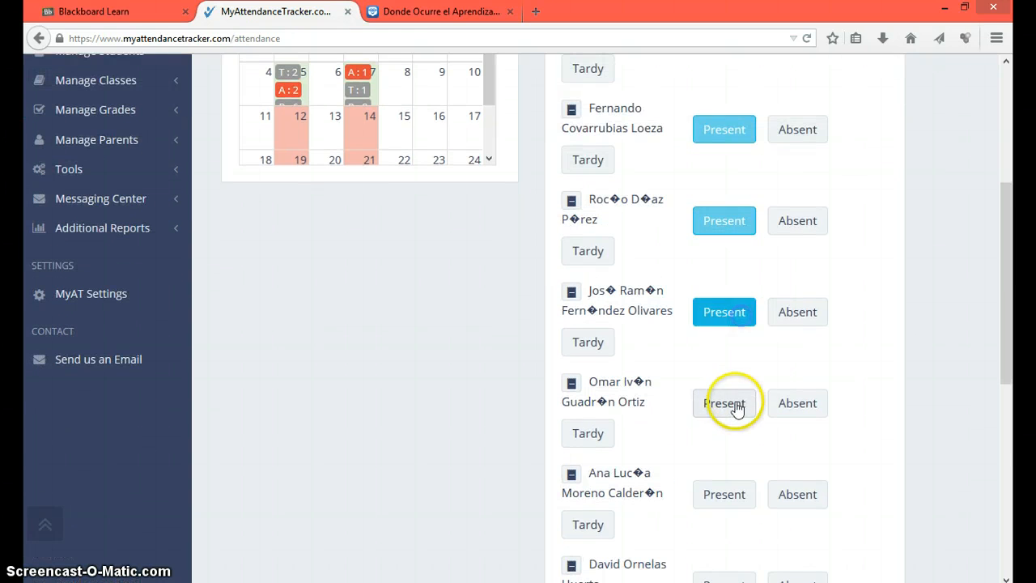
left_click(719, 492)
Step: Mark the seventh student absent, the eighth and ninth tardy, the last present, and save
scroll(796, 498, "down", 4)
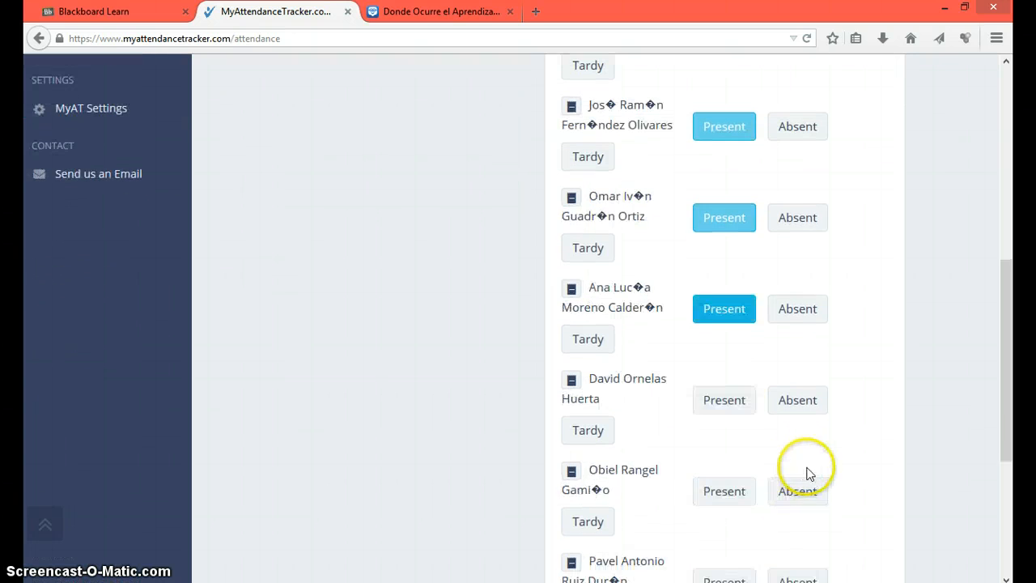
left_click(798, 400)
scroll(751, 486, "down", 2)
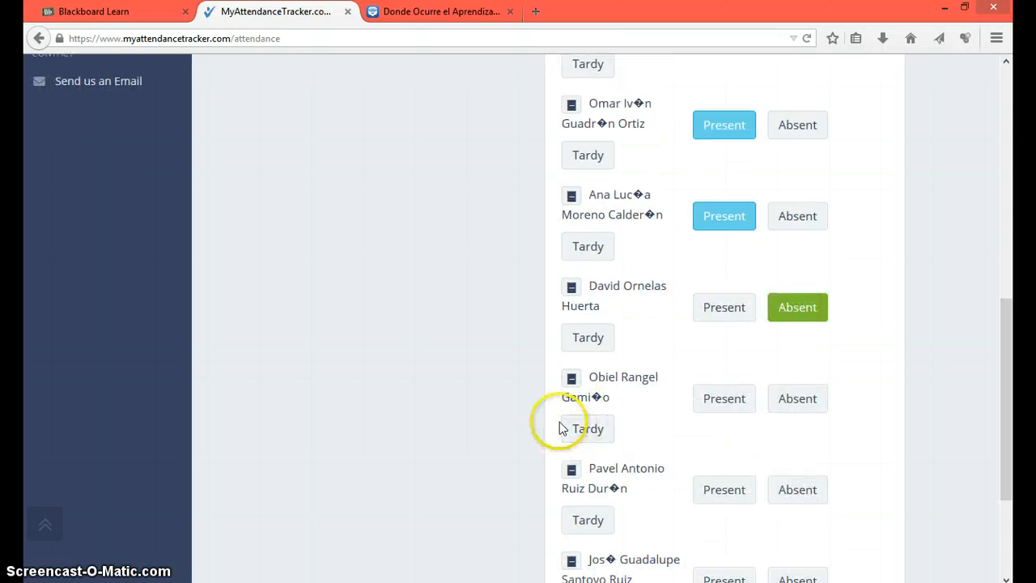
left_click(574, 427)
scroll(729, 471, "down", 4)
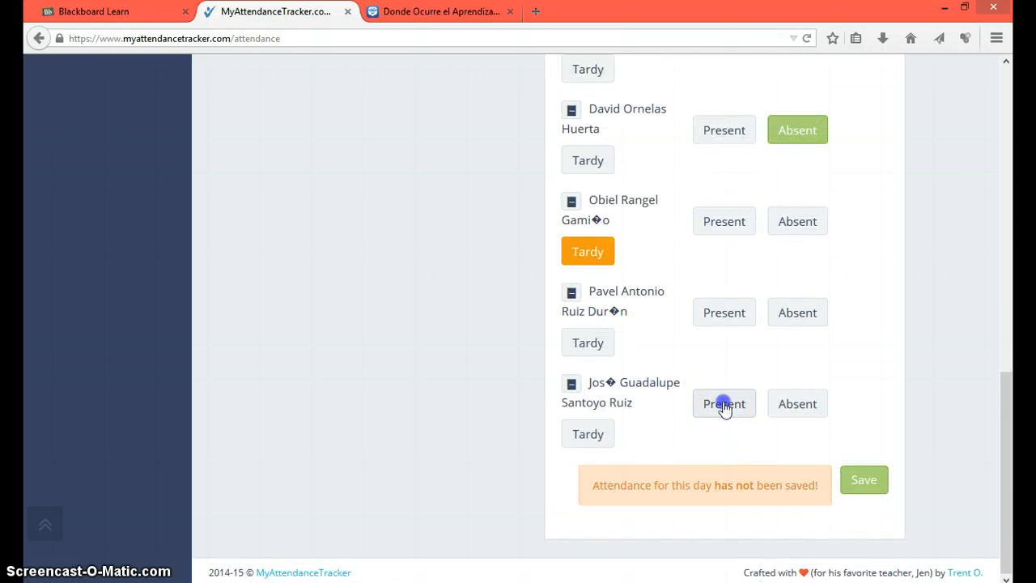
left_click(723, 415)
left_click(593, 358)
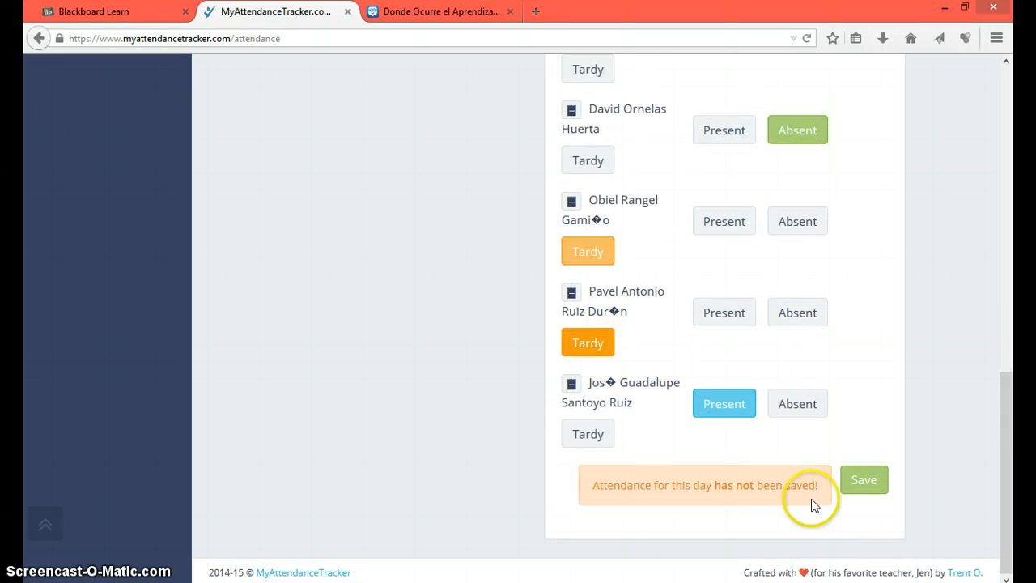
left_click(865, 482)
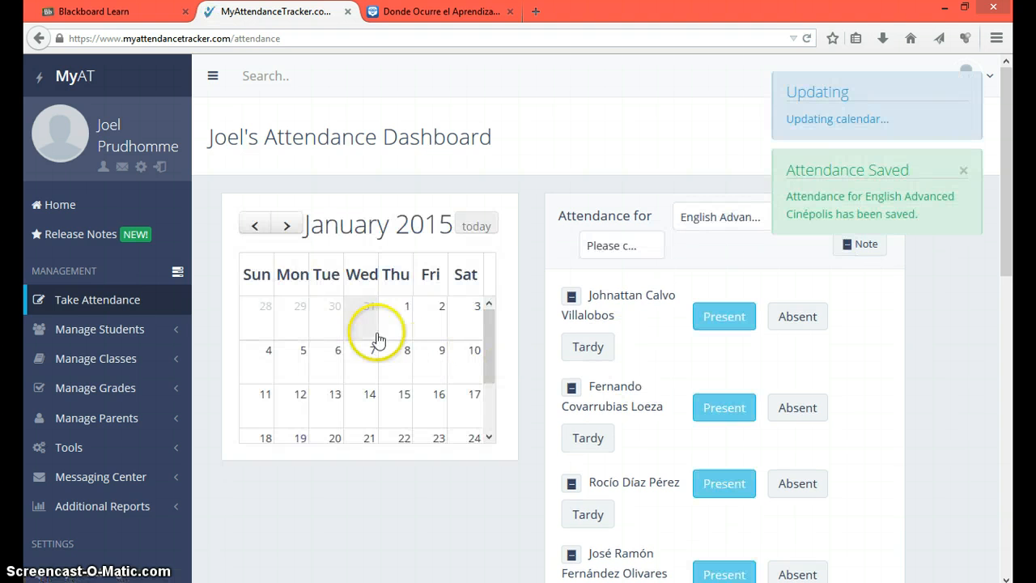
left_click(648, 249)
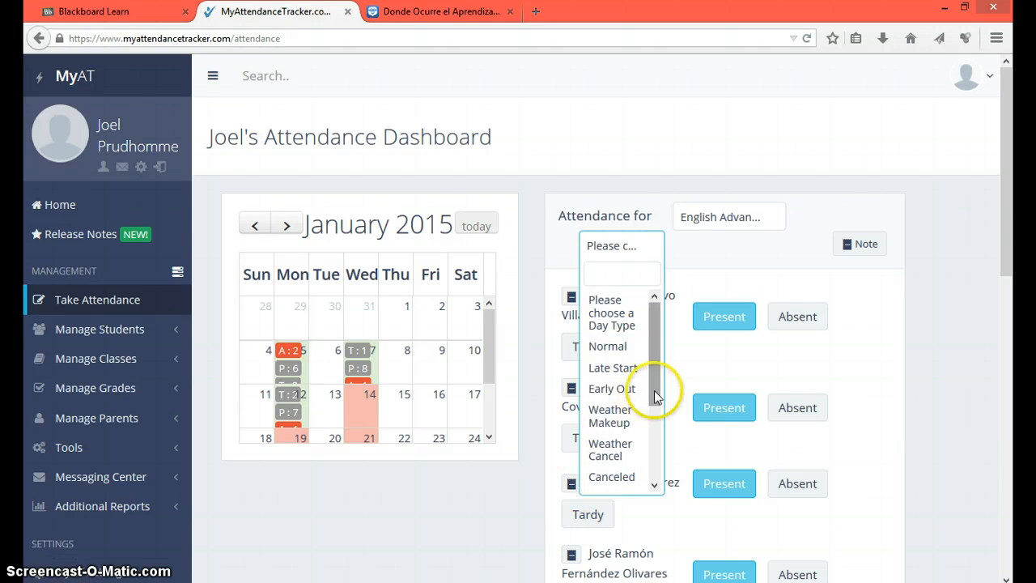
left_click_drag(655, 397, 652, 453)
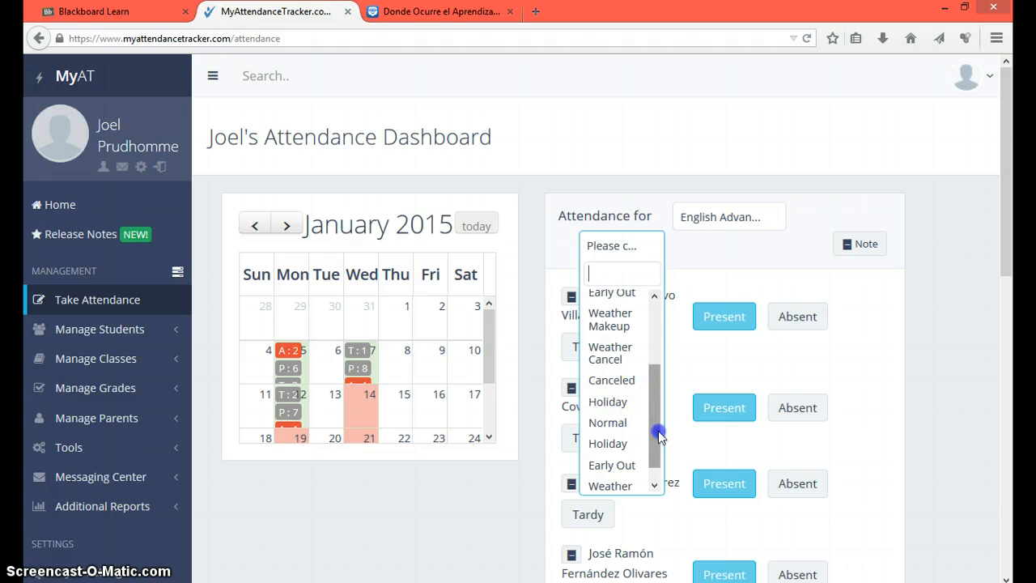
left_click_drag(657, 433, 652, 476)
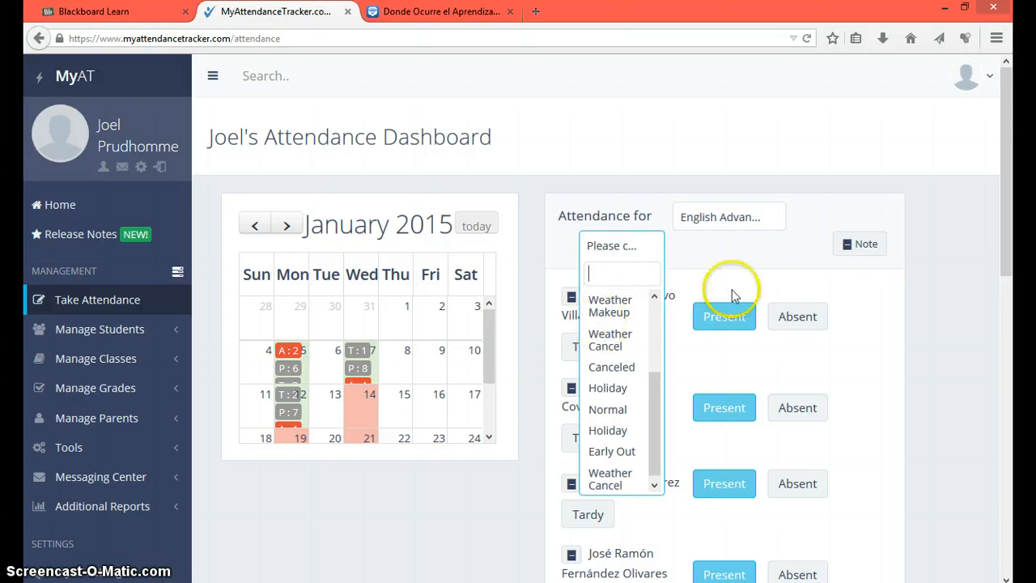
left_click(763, 243)
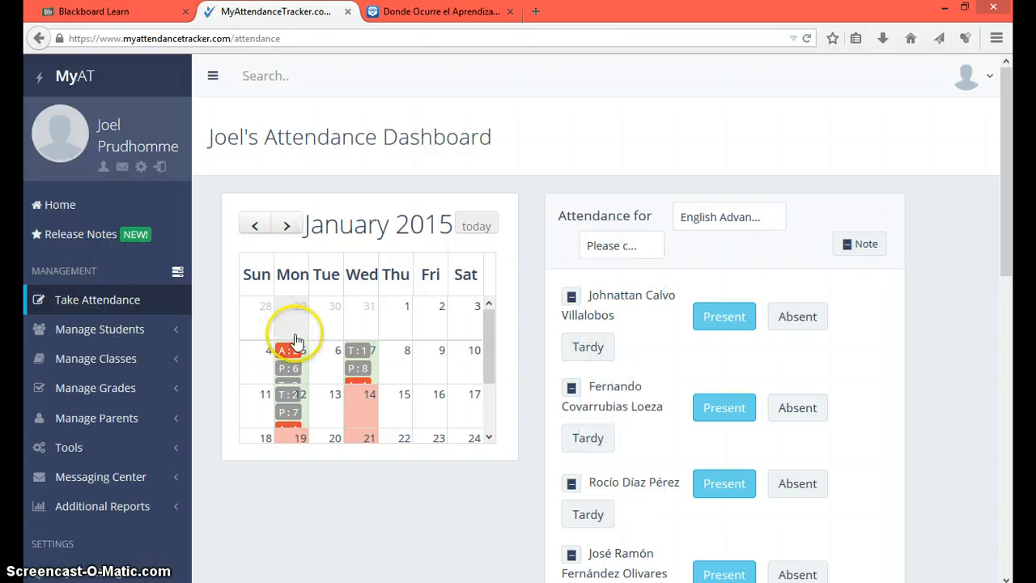
left_click(236, 238)
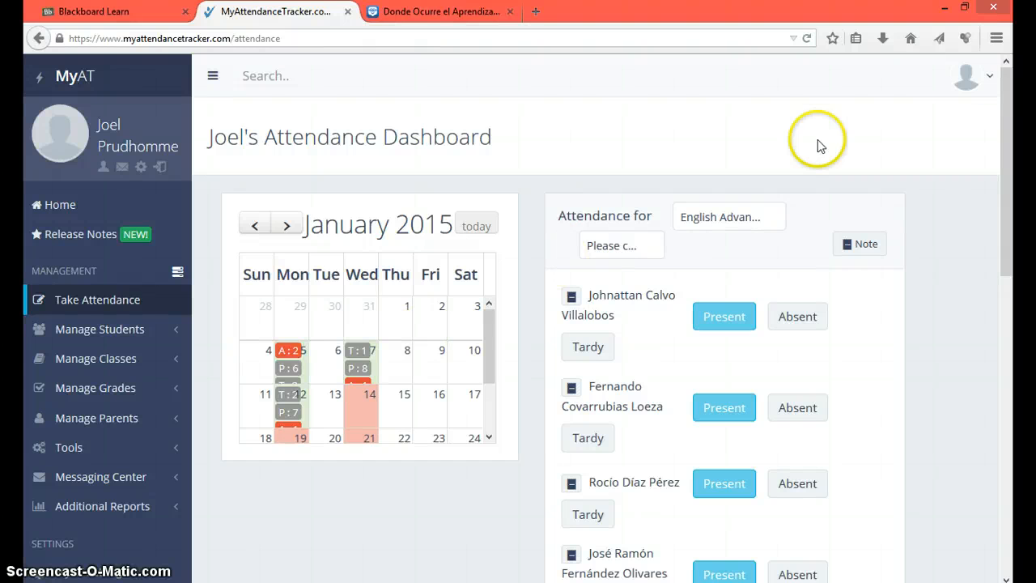
Step: Open the account menu, then switch to the Edmodo browser tab
left_click(983, 85)
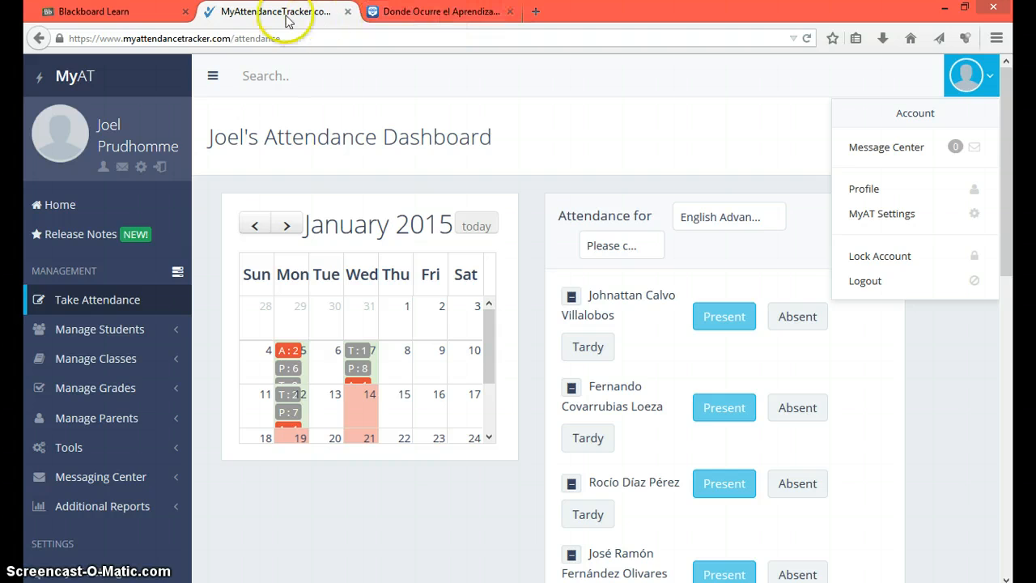
left_click(423, 12)
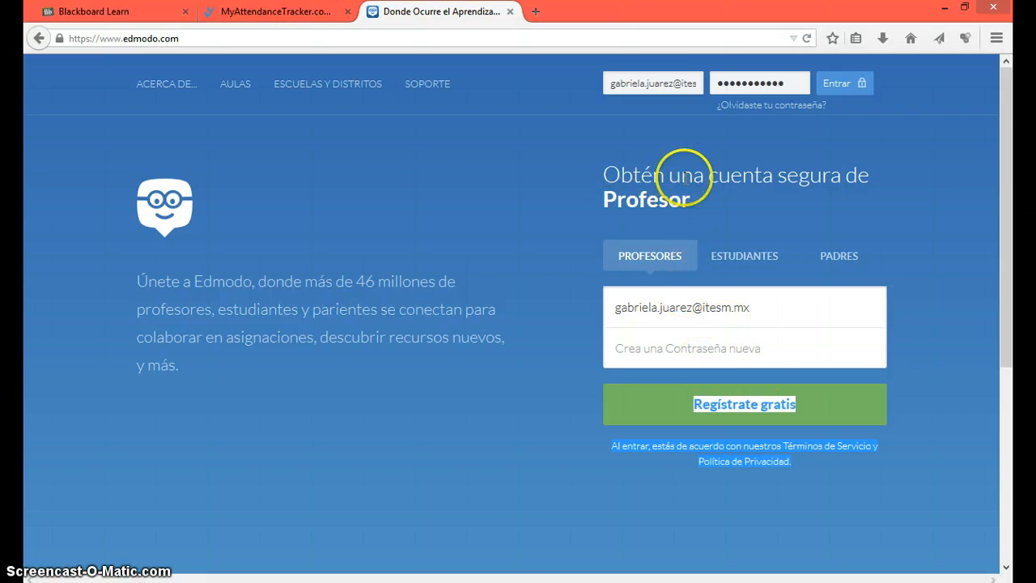
Step: Sign in to Edmodo with the pre-filled teacher credentials using Entrar
left_click(845, 92)
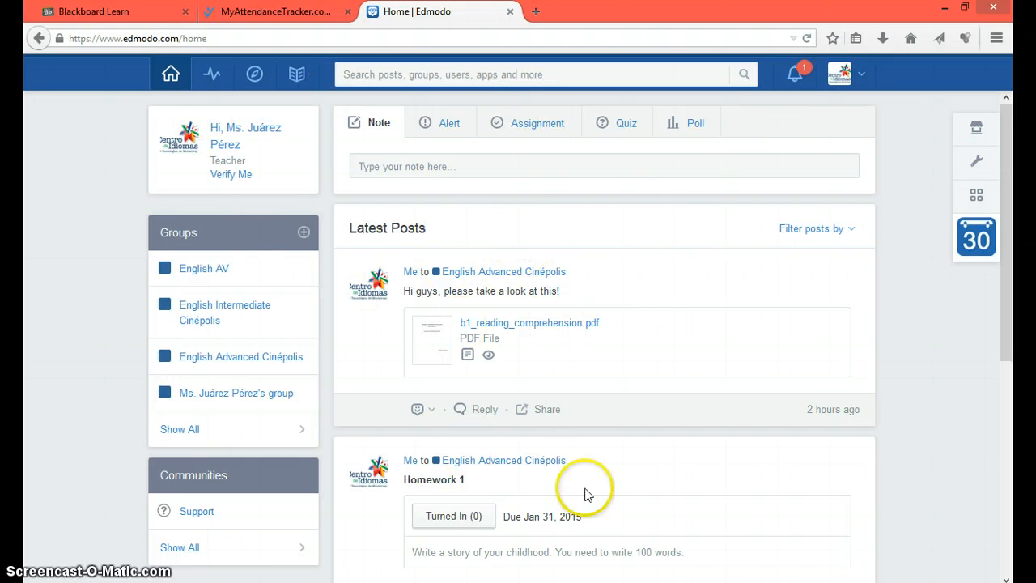
Step: Start a note and its recipient field, then open English Advanced Cinépolis from the Groups sidebar
left_click(402, 166)
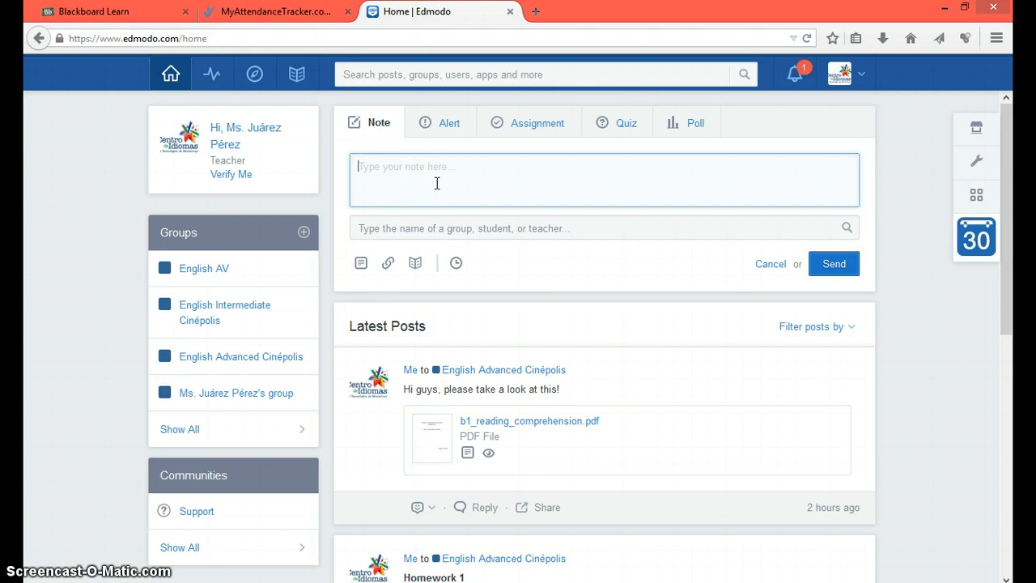
left_click(369, 231)
left_click(362, 229)
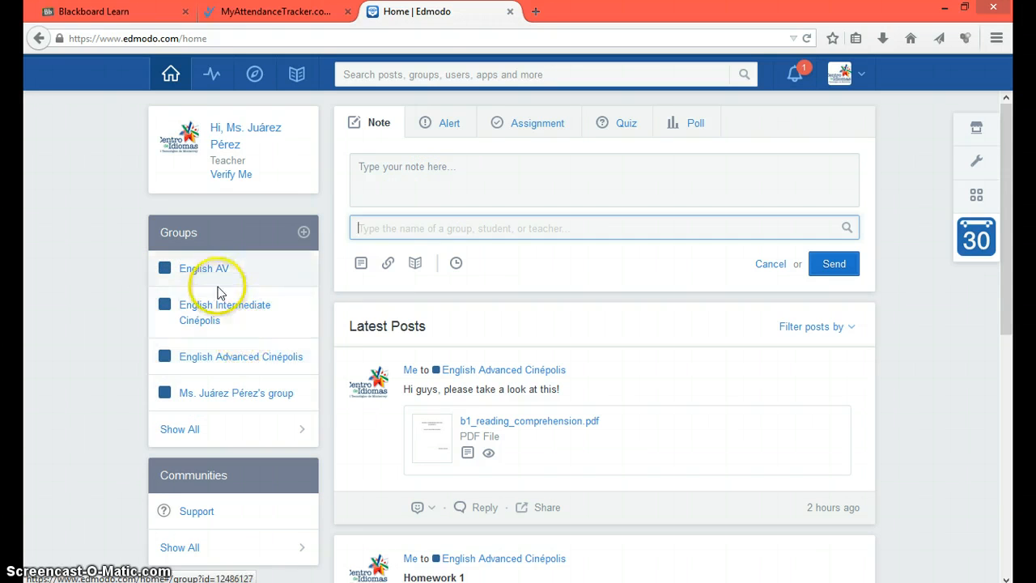
left_click(247, 365)
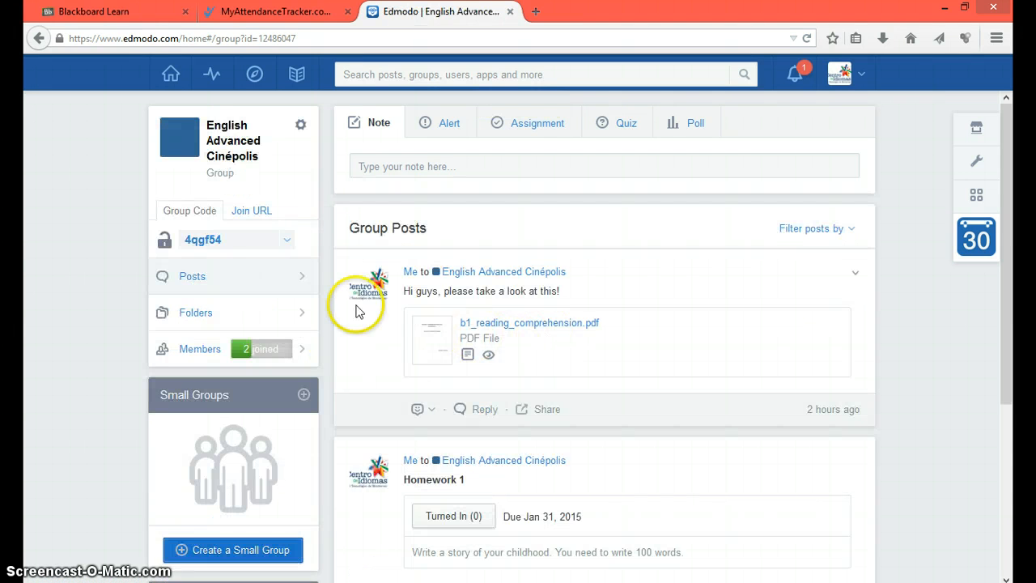
Step: Highlight the English Advanced Cinépolis group join code, then deselect it
left_click(232, 234)
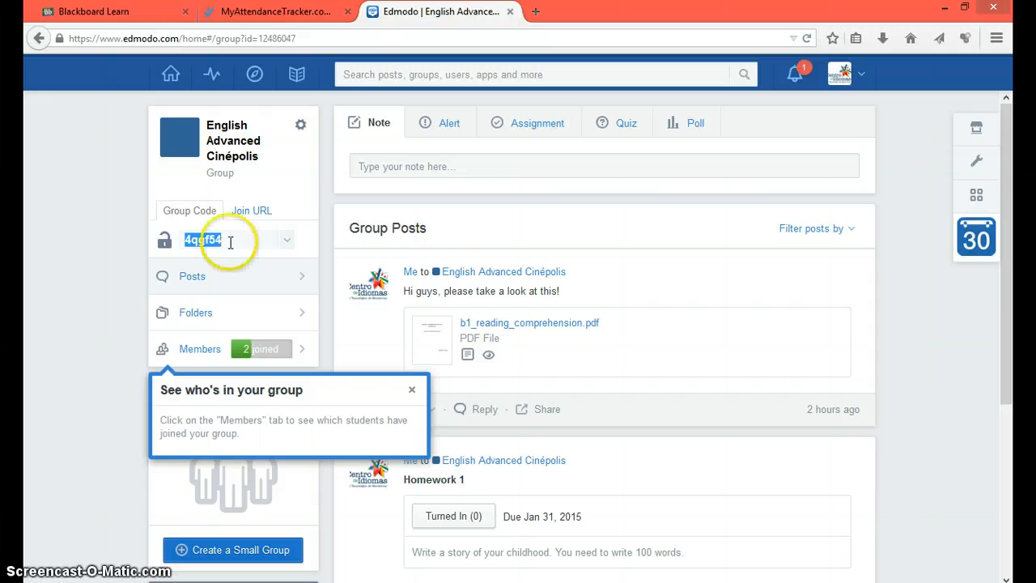
left_click(450, 234)
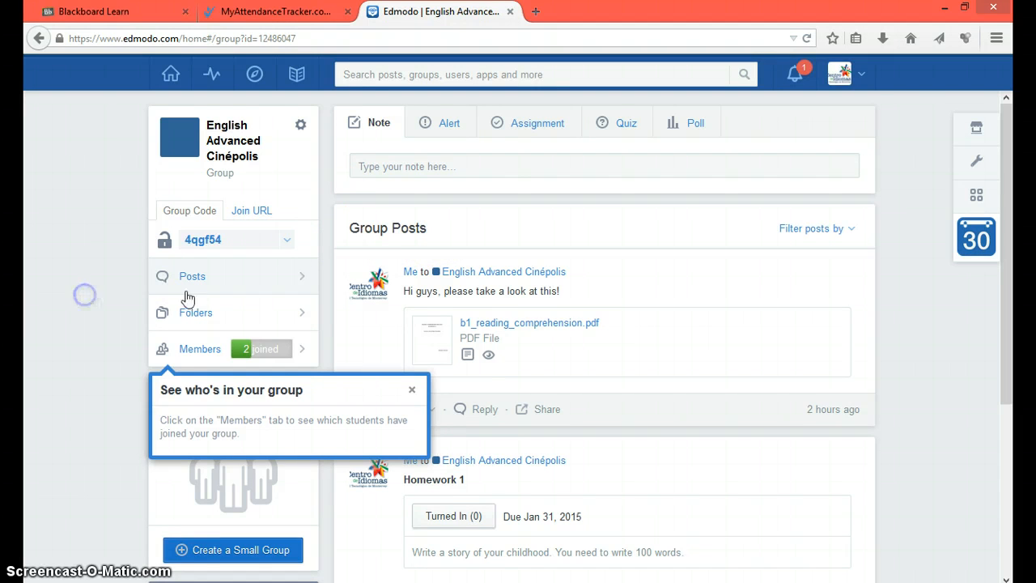
scroll(518, 307, "down", 2)
scroll(405, 210, "up", 2)
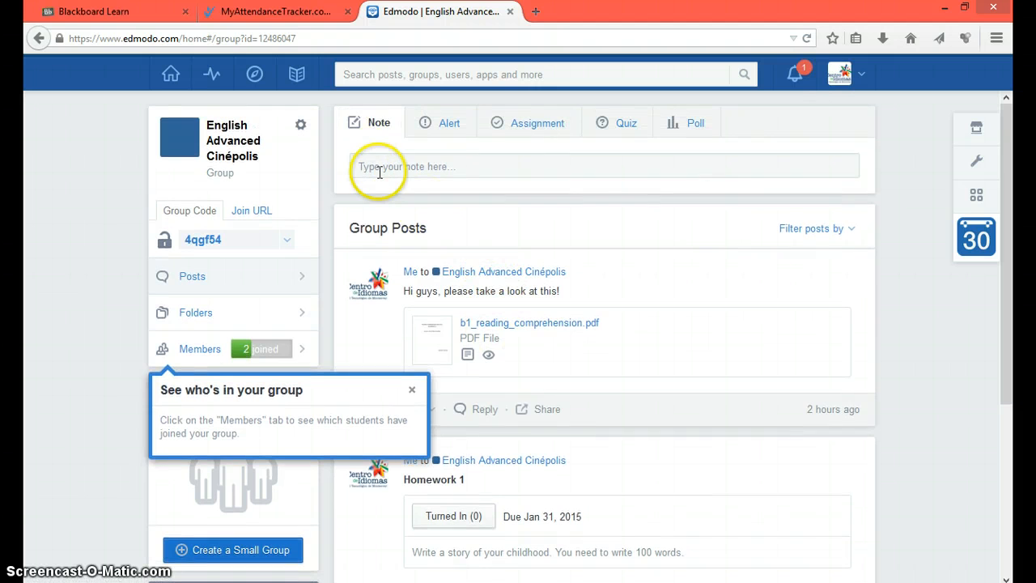
Step: Begin the welcome note 'Hello everyone, welcome.' to the group
left_click(371, 168)
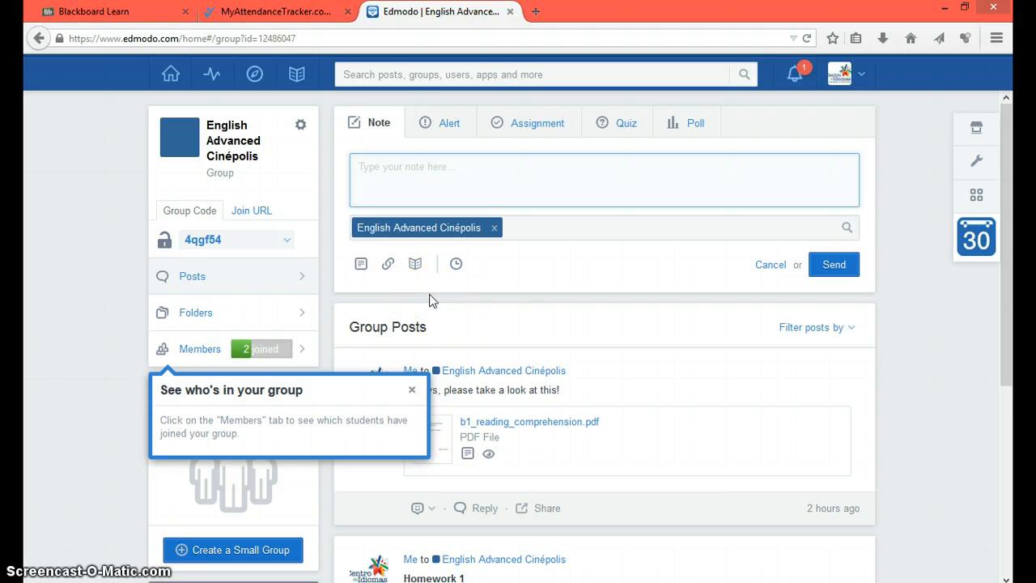
type("Hello everyone, welcome.")
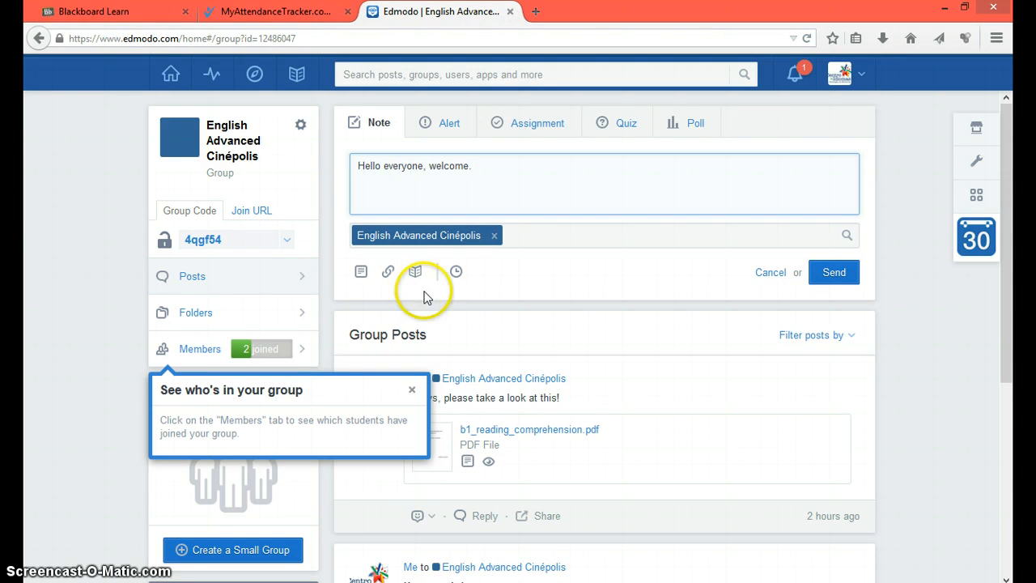
left_click_drag(422, 292, 420, 281)
Step: Schedule the note for January 31, 2015 at 12:00 AM and send it
left_click(454, 272)
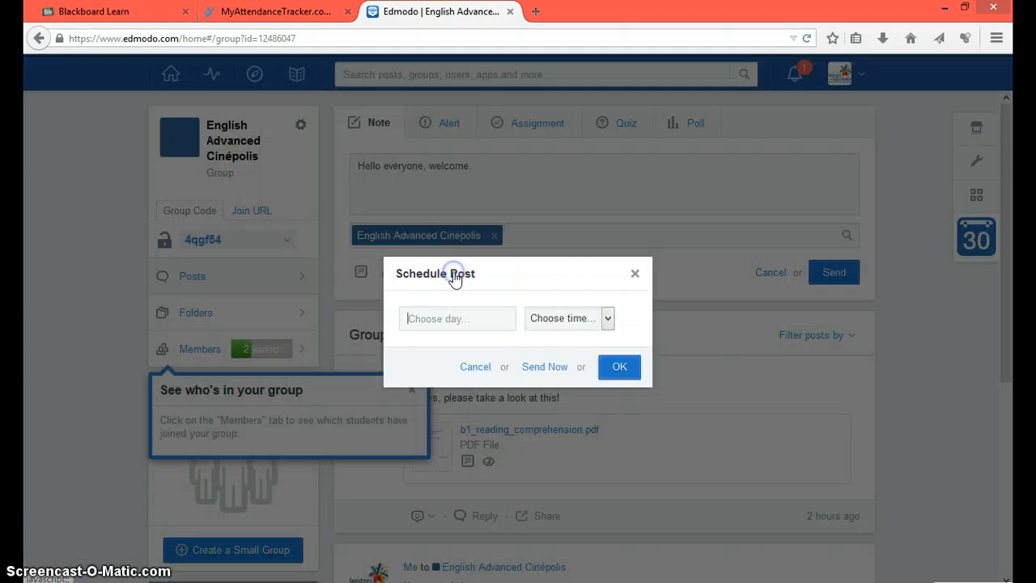
left_click(603, 321)
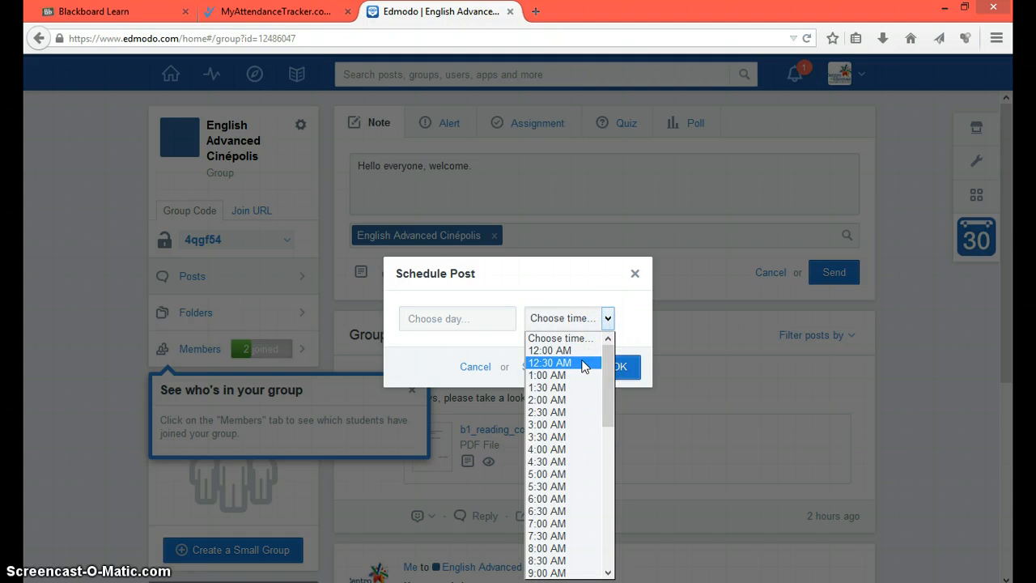
scroll(548, 396, "down", 3)
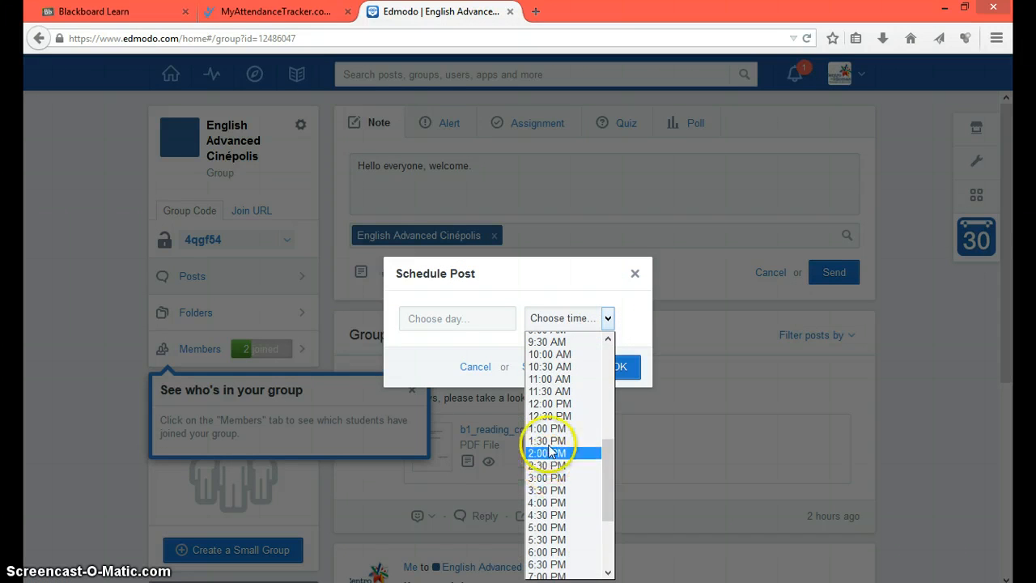
left_click(472, 320)
left_click(475, 321)
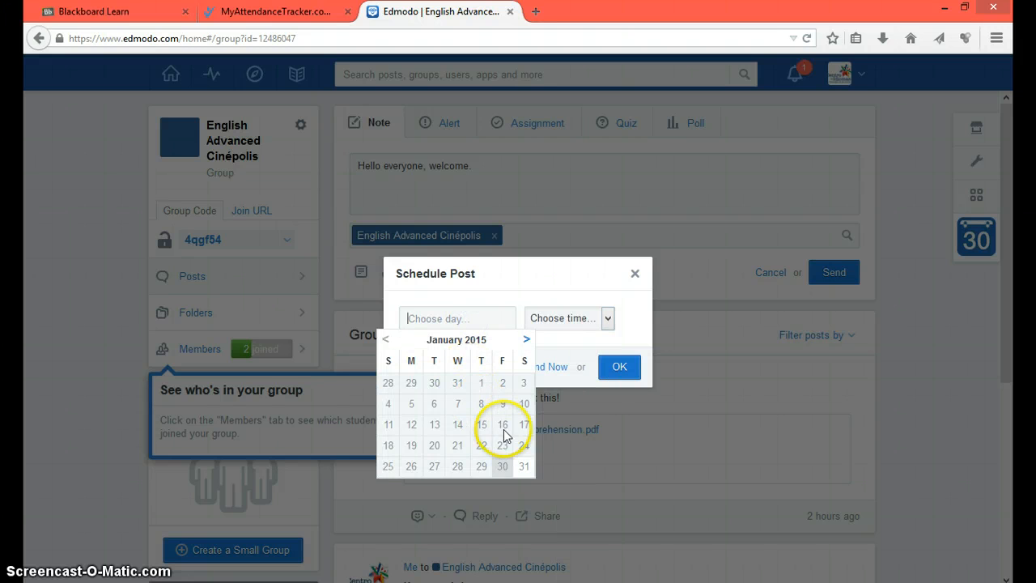
left_click(524, 466)
left_click(571, 318)
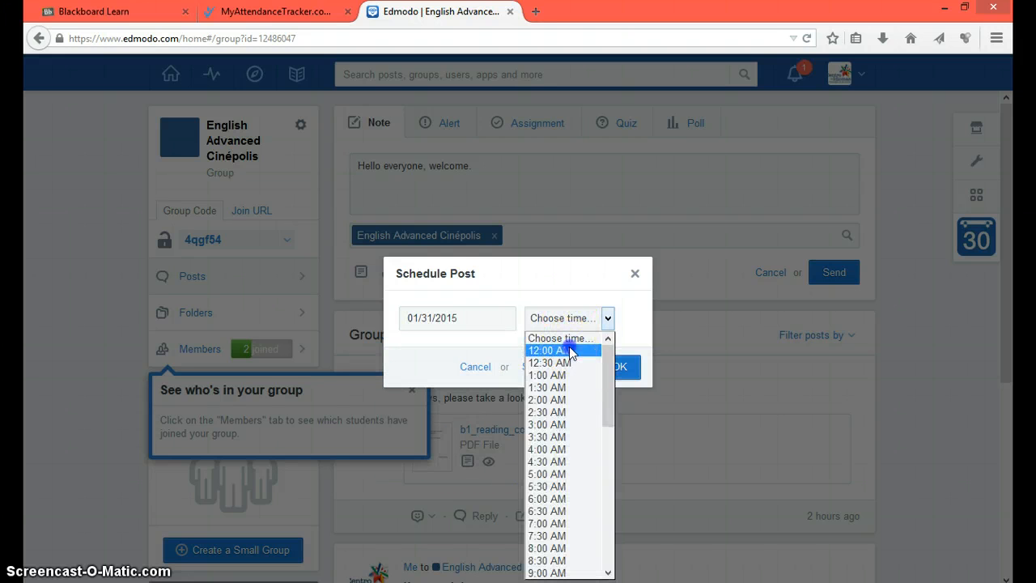
left_click(565, 350)
left_click(618, 367)
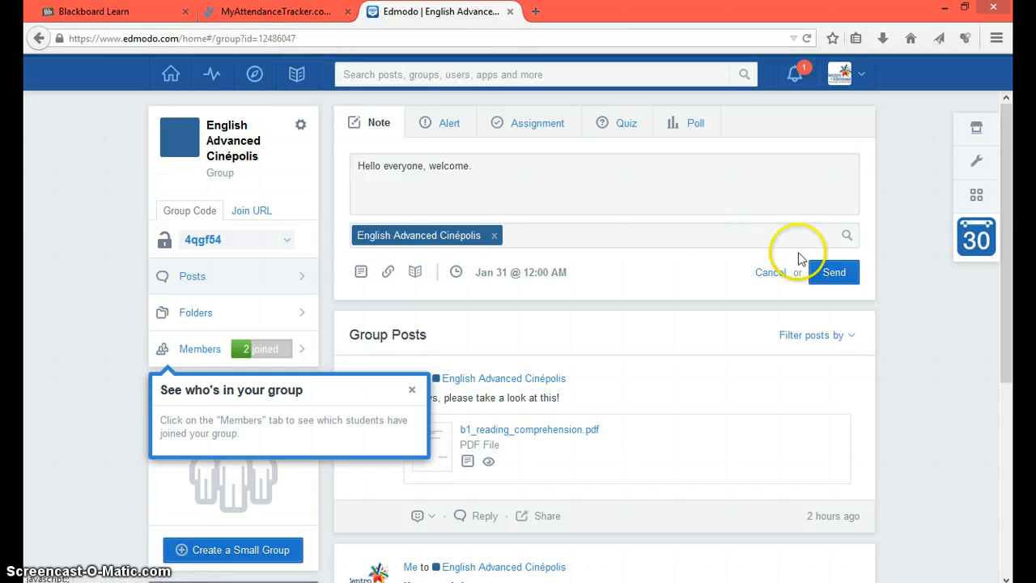
left_click(834, 272)
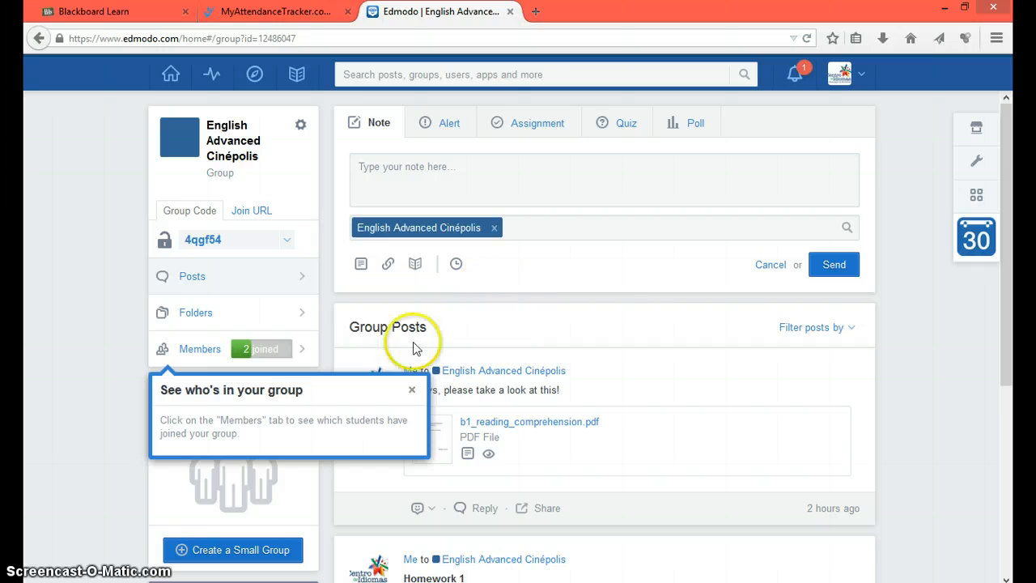
Step: Close the group-members tip and switch the composer from Alert to a blank Assignment form
scroll(565, 316, "down", 1)
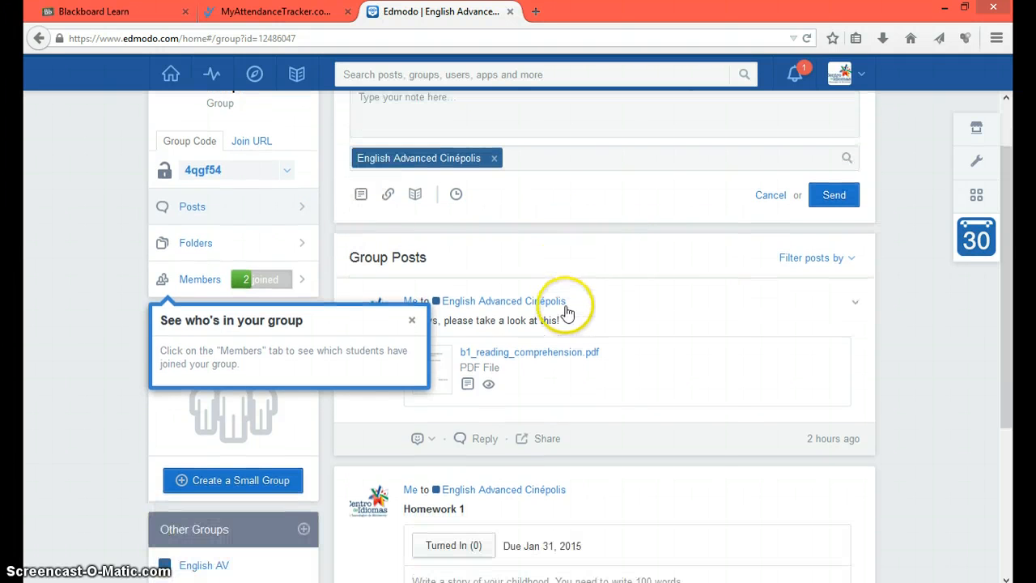
left_click(406, 322)
scroll(405, 267, "up", 1)
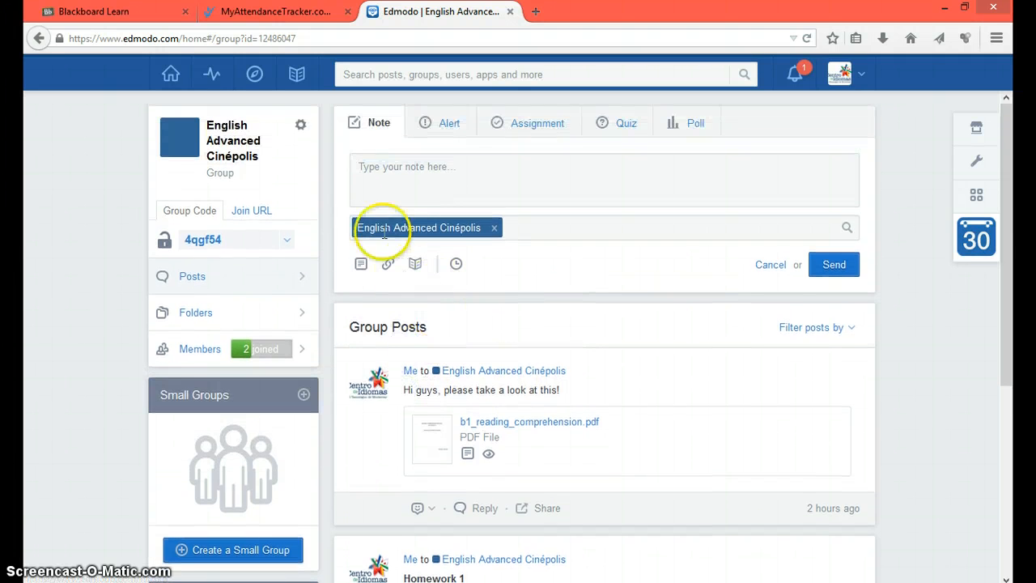
left_click(452, 123)
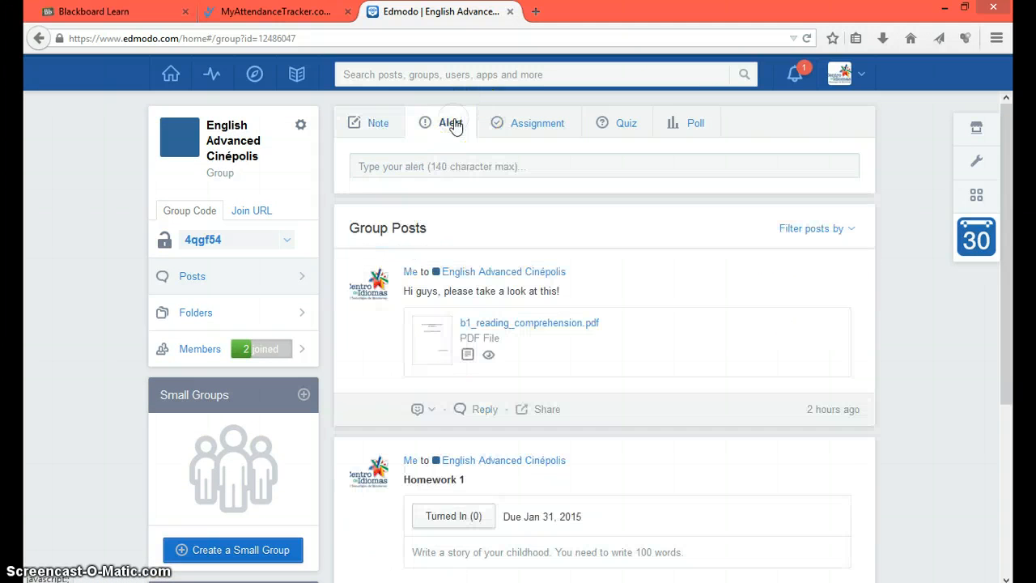
left_click(492, 166)
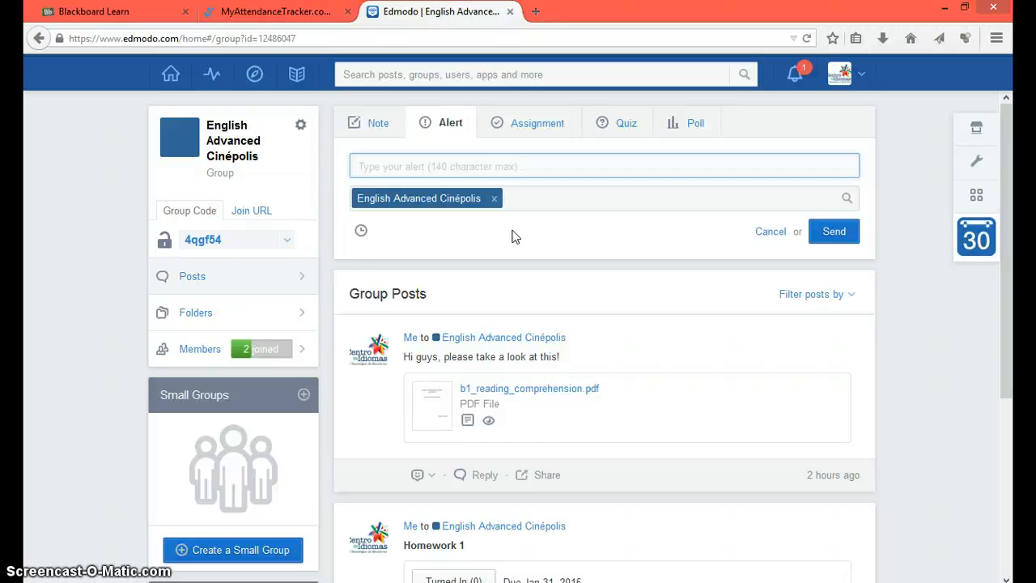
left_click(527, 134)
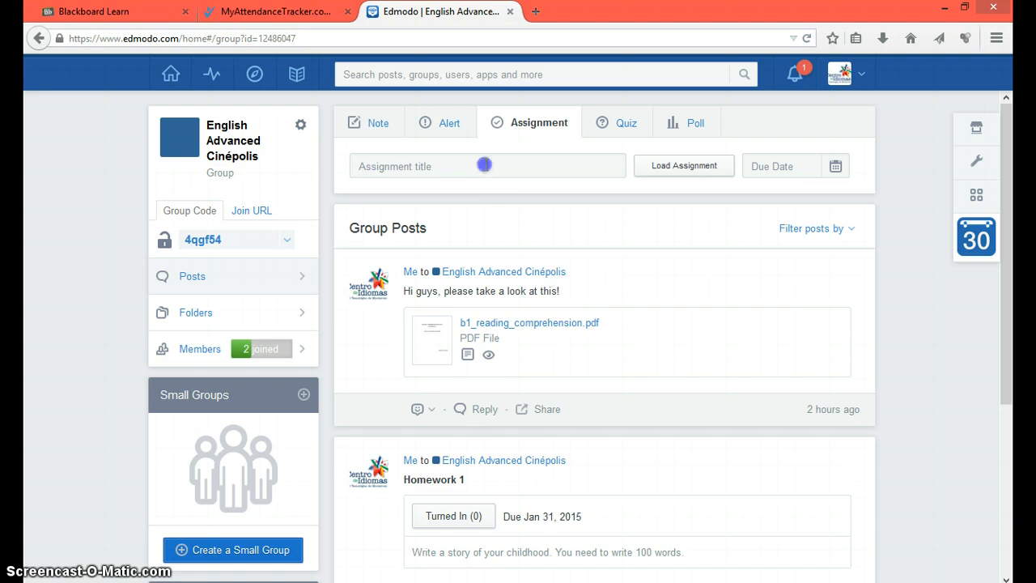
Step: Title the new assignment 'Your job' with a due date of February 3, 2015
left_click(484, 165)
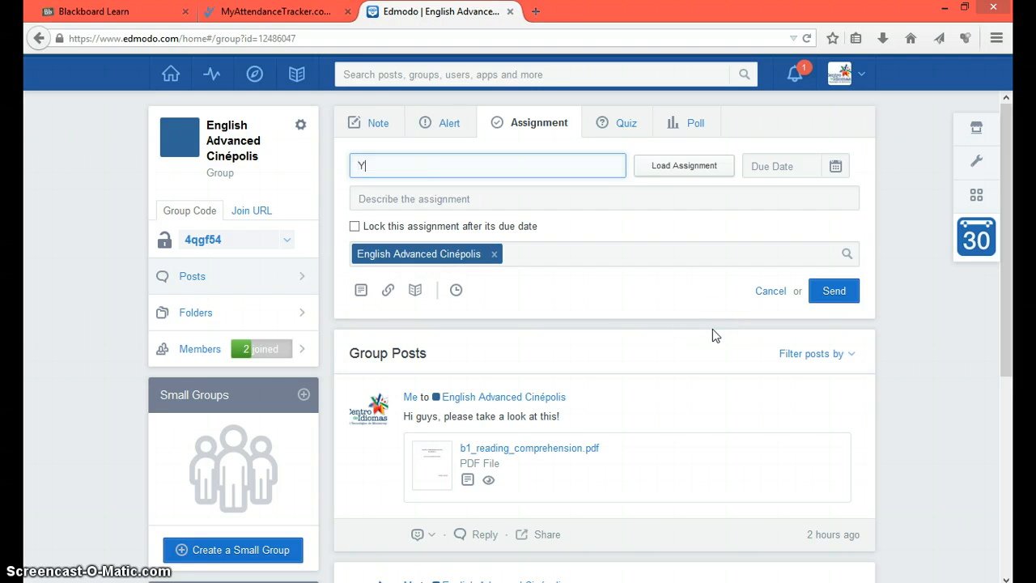
key("Tab")
key("Tab")
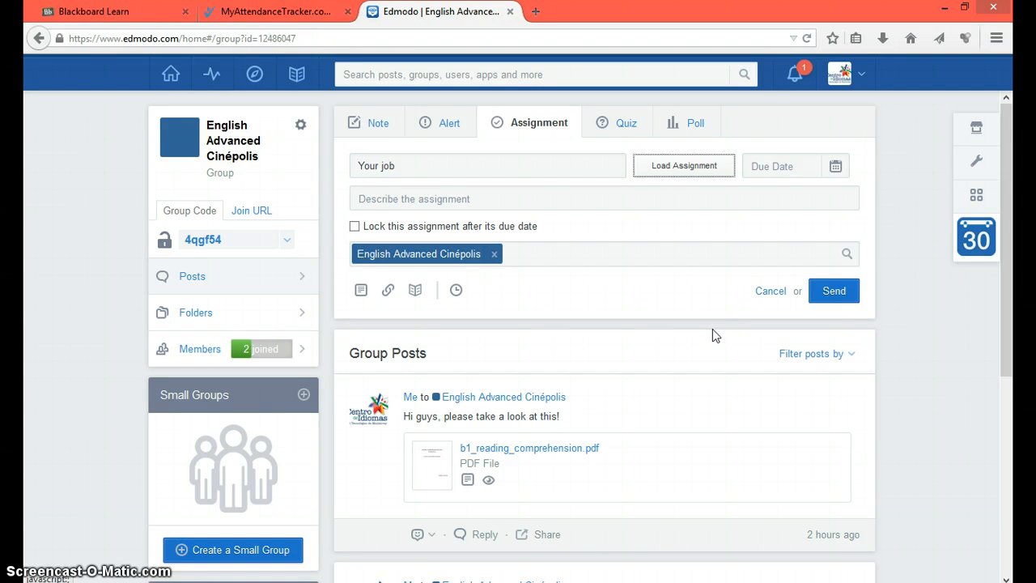
left_click(845, 165)
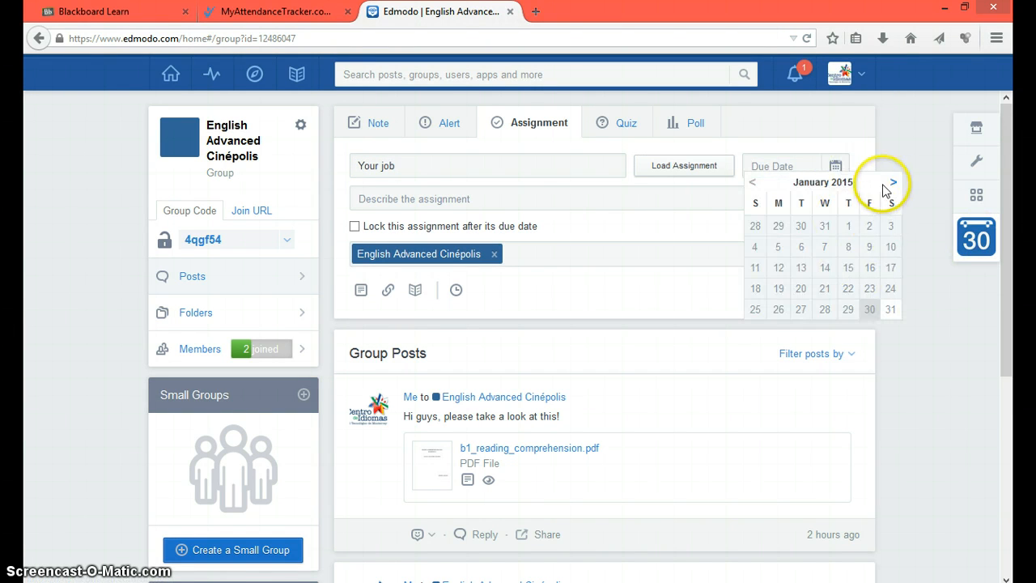
left_click(893, 182)
left_click(796, 227)
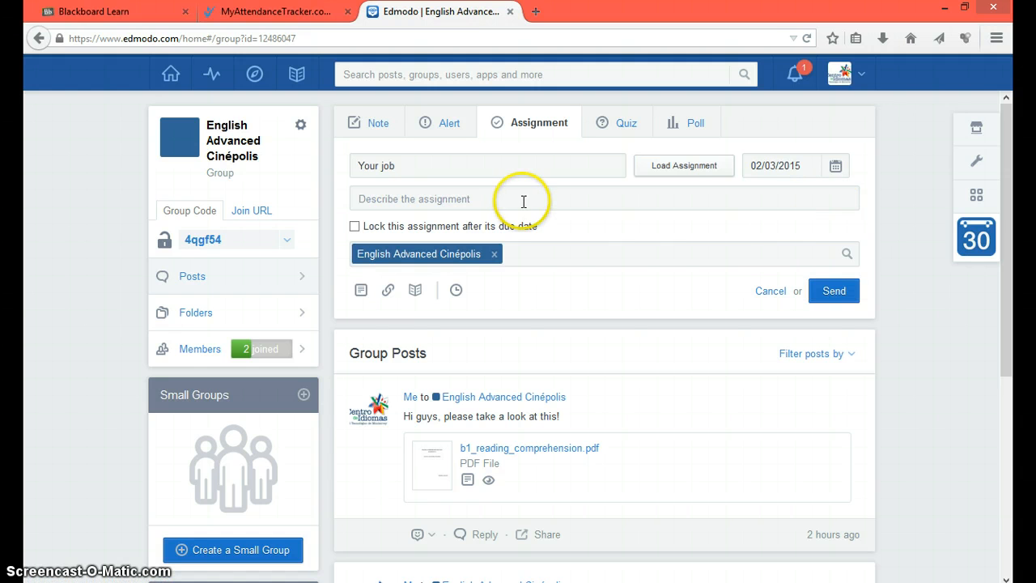
Step: Add the 200-word job description, lock the assignment after its due date, and post it
left_click(523, 200)
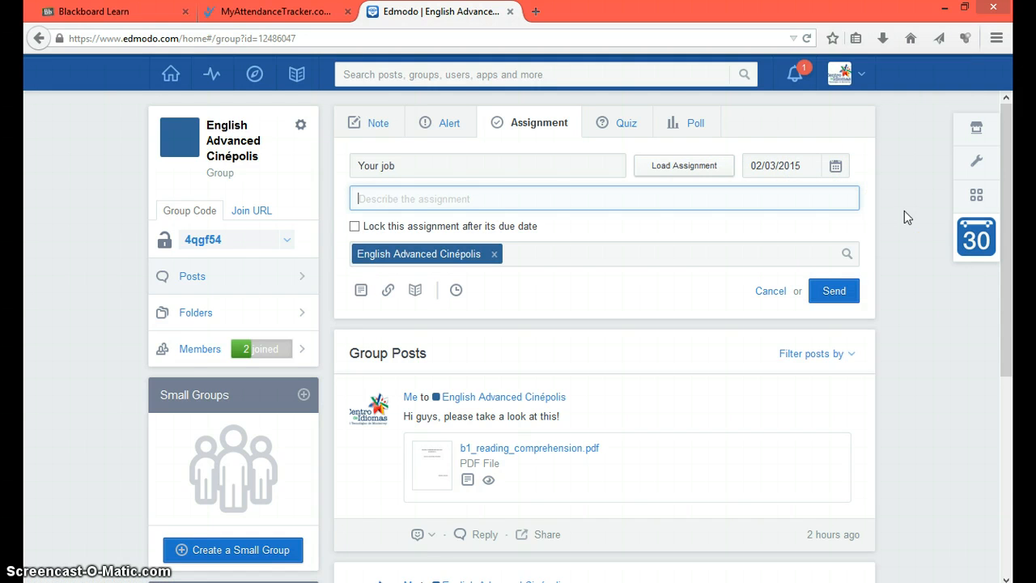
type("Pela")
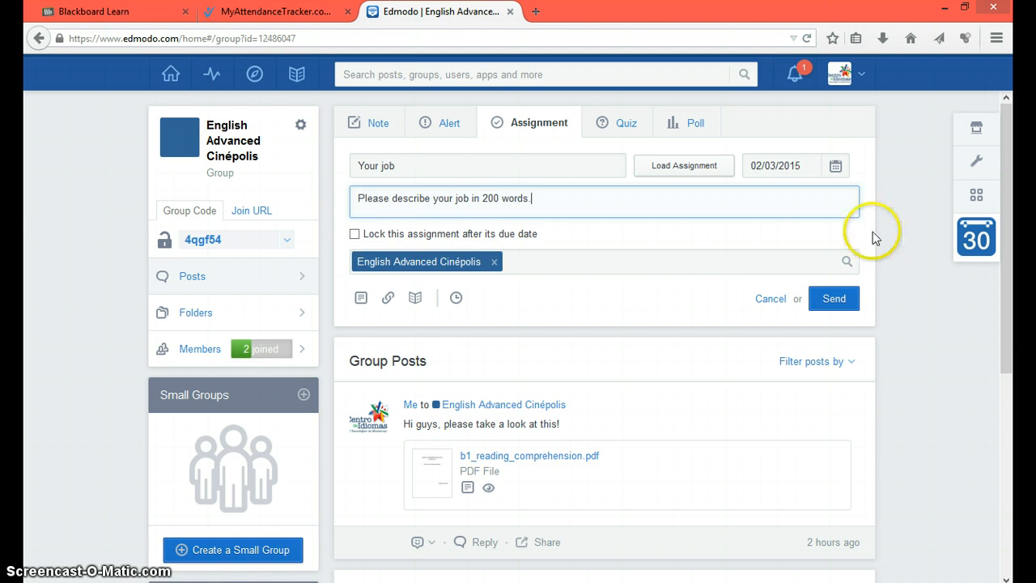
left_click(356, 234)
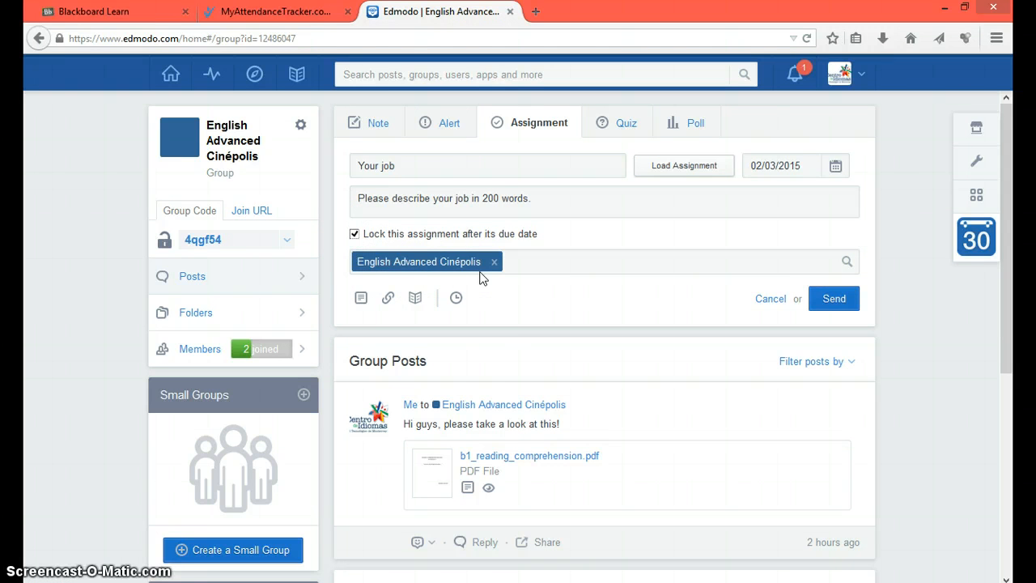
left_click(834, 299)
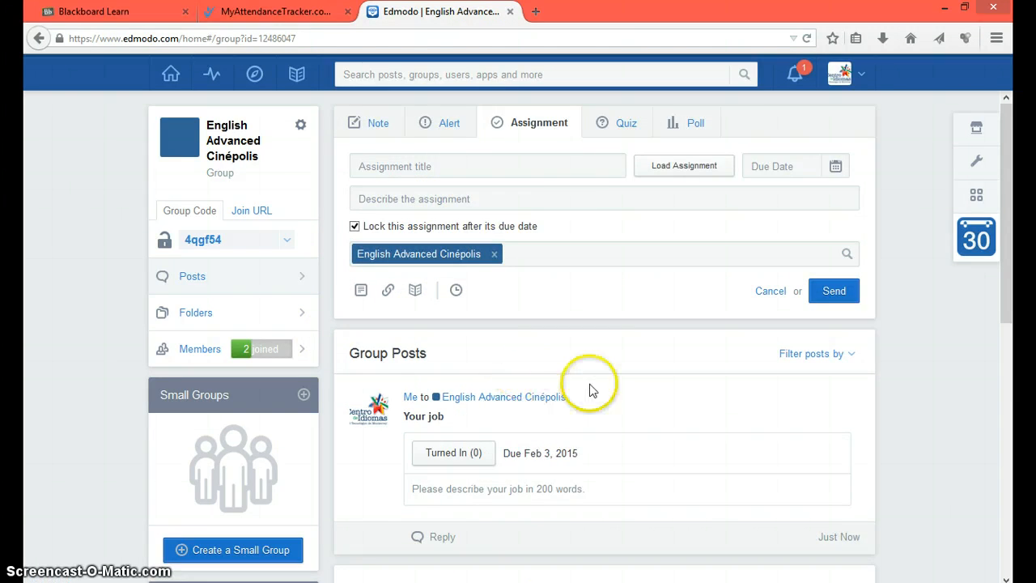
left_click(611, 128)
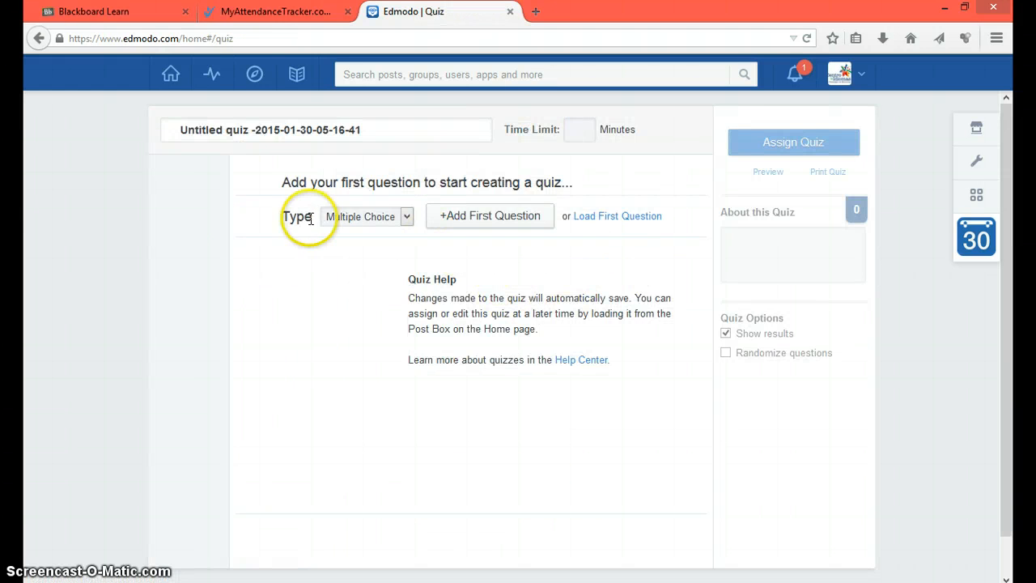
Step: Keep Multiple Choice as the question type and move on to the quiz time limit
left_click(387, 217)
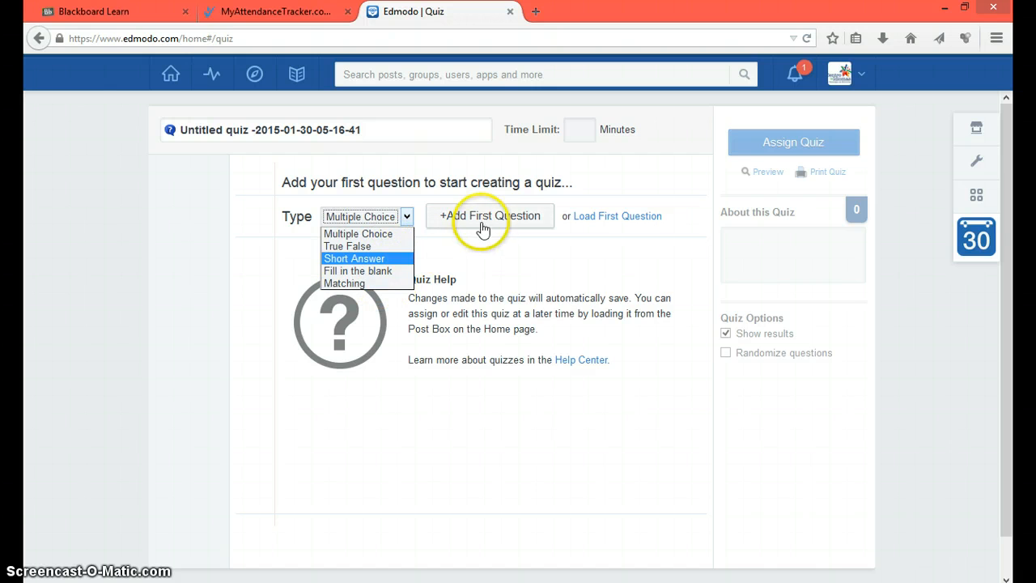
left_click(498, 249)
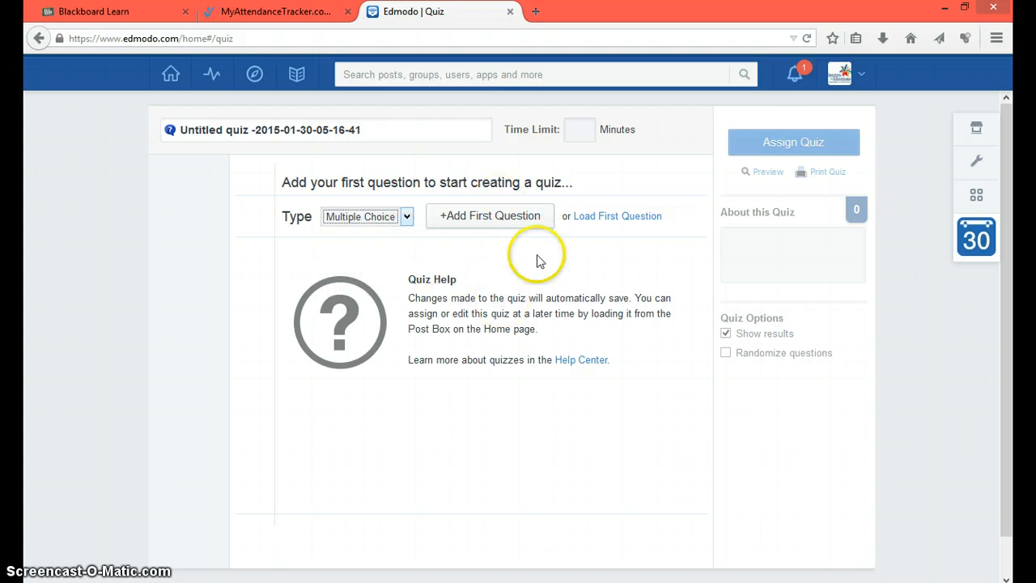
left_click(588, 130)
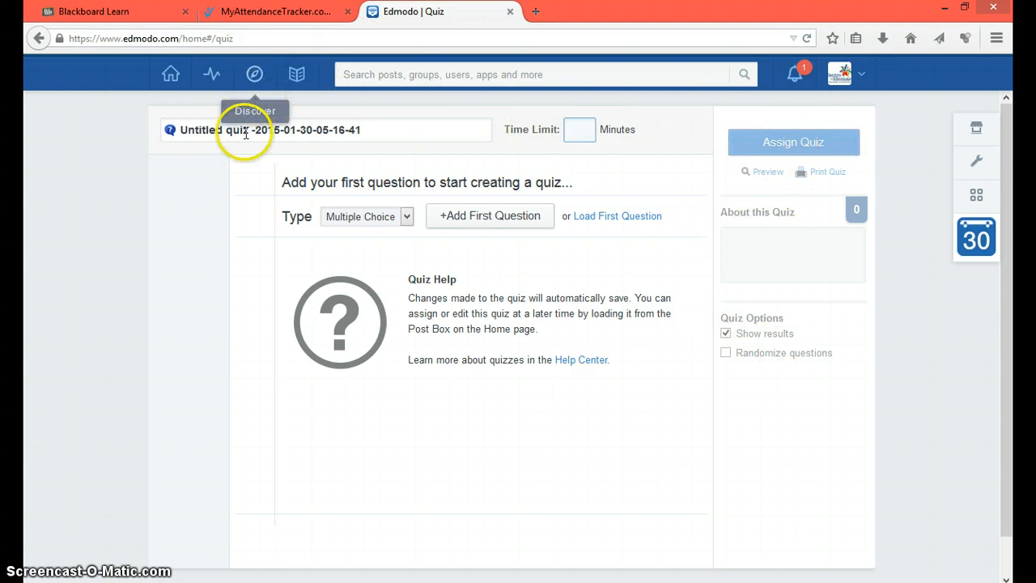
Step: Check the Your job post in English Advanced Cinépolis, then go to the Library
left_click(171, 73)
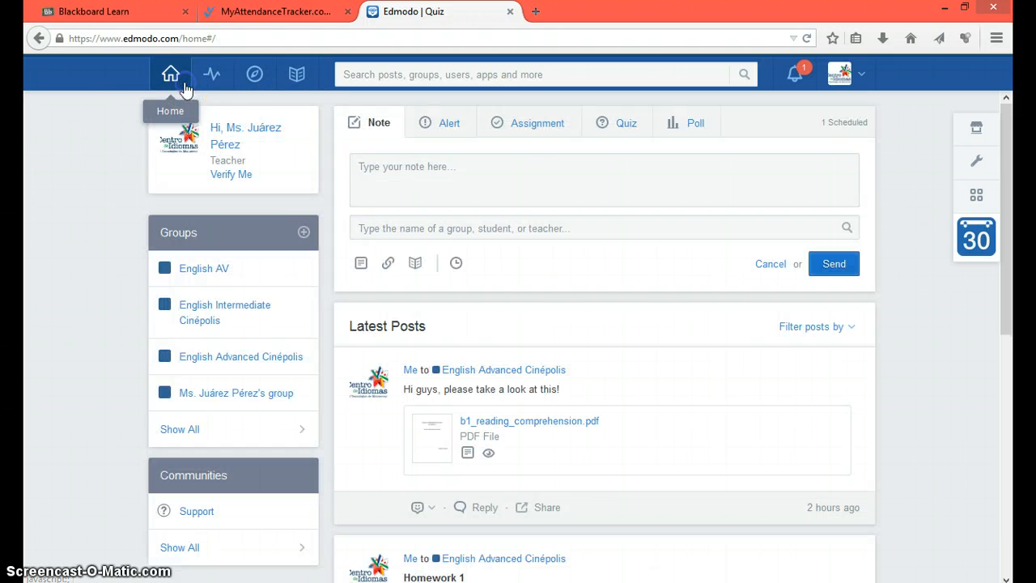
left_click(217, 356)
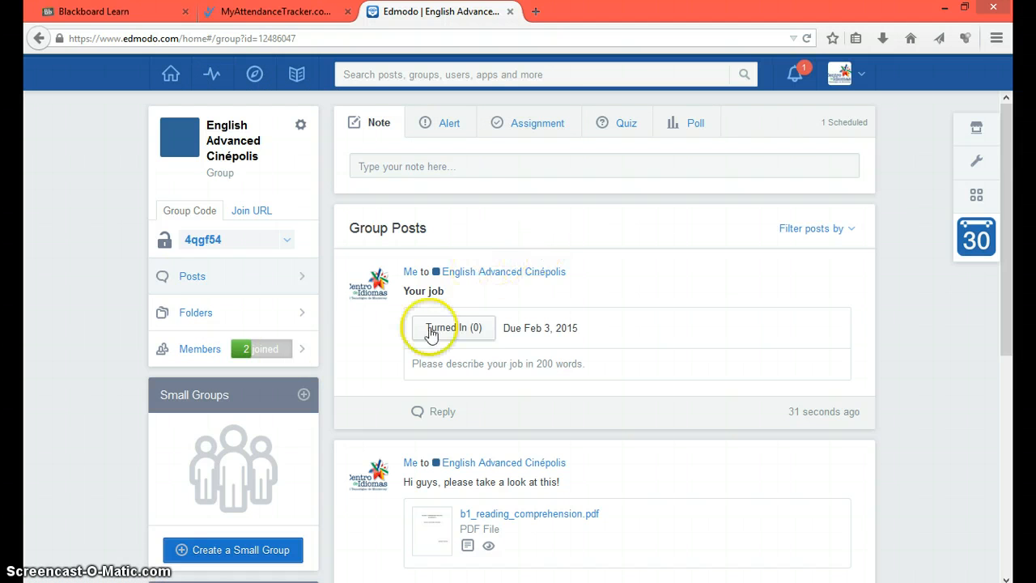
scroll(502, 361, "down", 1)
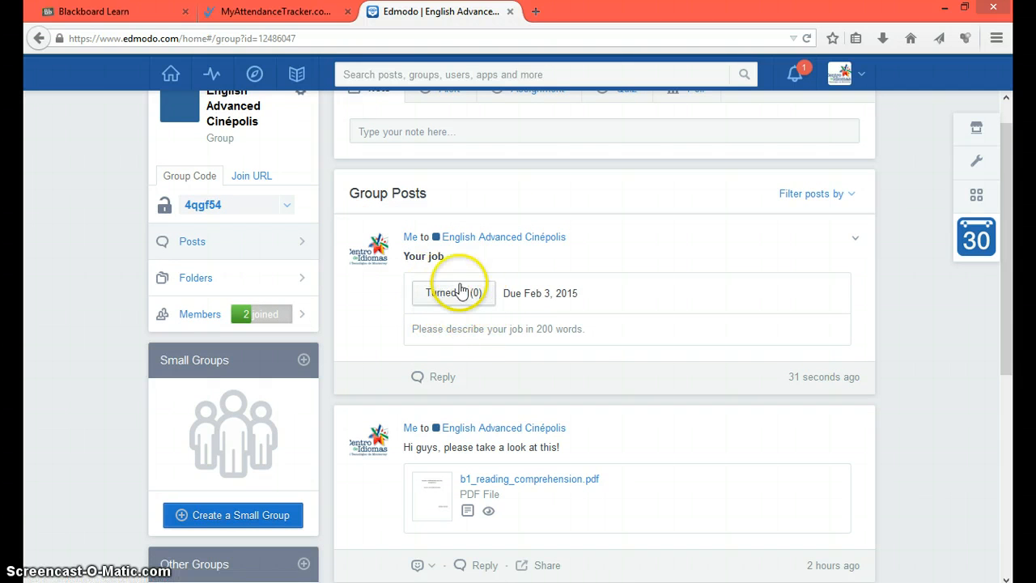
scroll(442, 293, "up", 1)
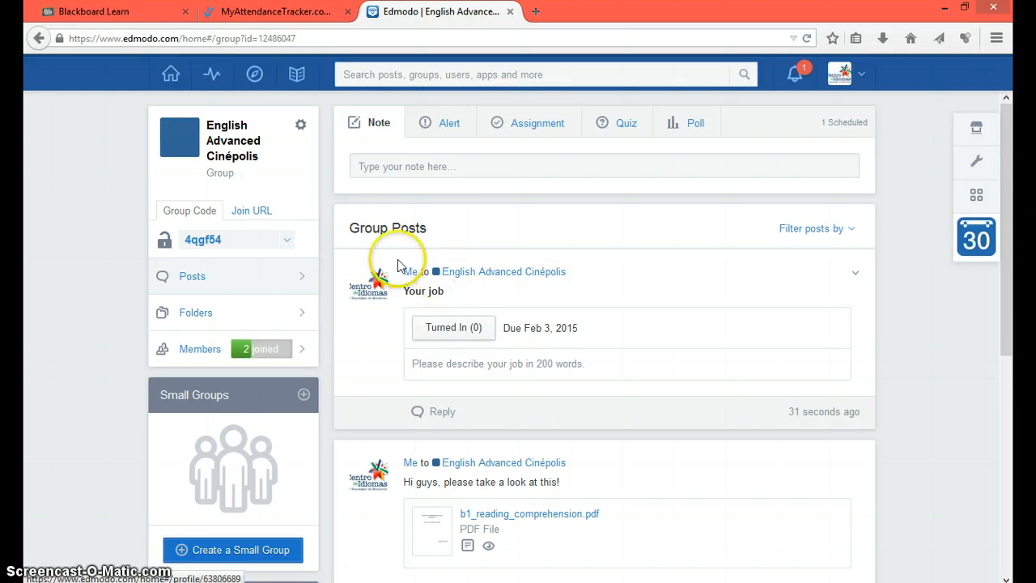
left_click(294, 81)
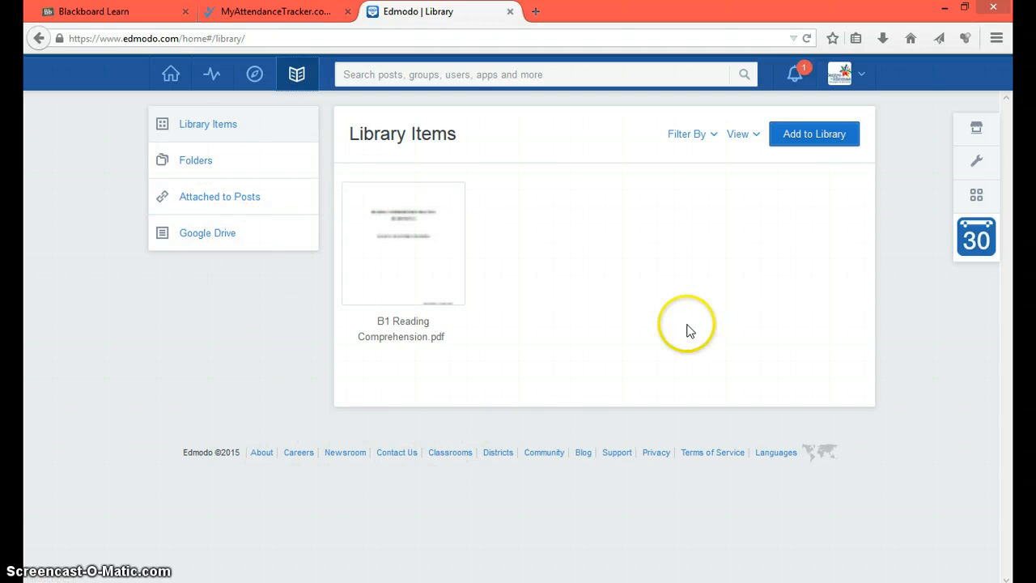
Step: Start adding a library item as a link, then cancel the Add to Library dialog
left_click(834, 134)
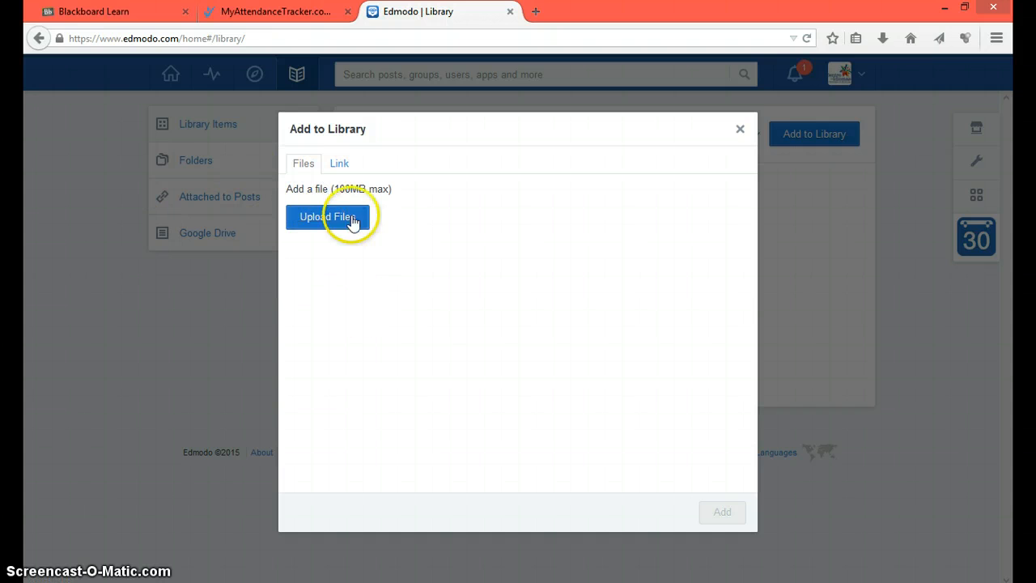
left_click(340, 164)
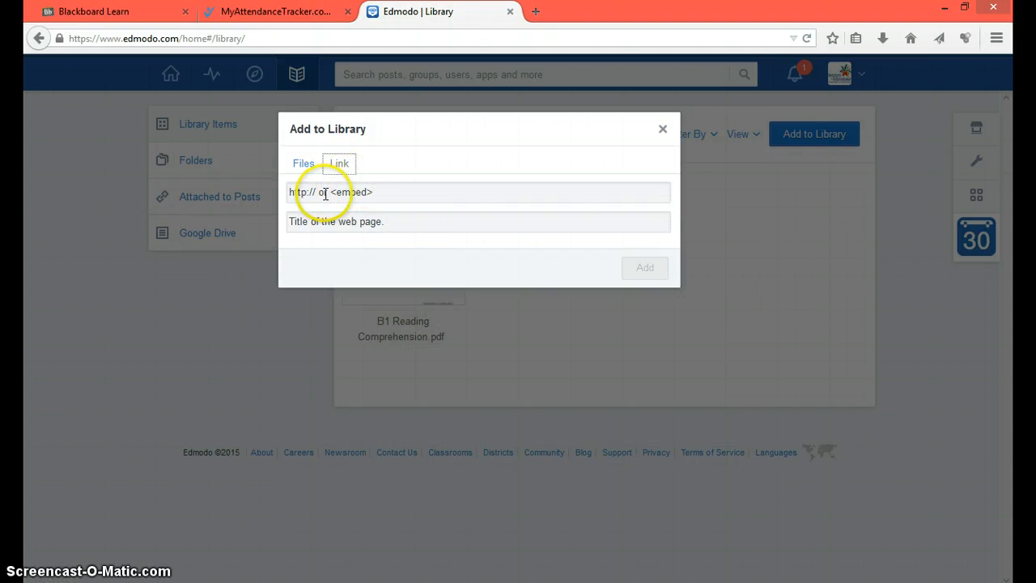
left_click(662, 131)
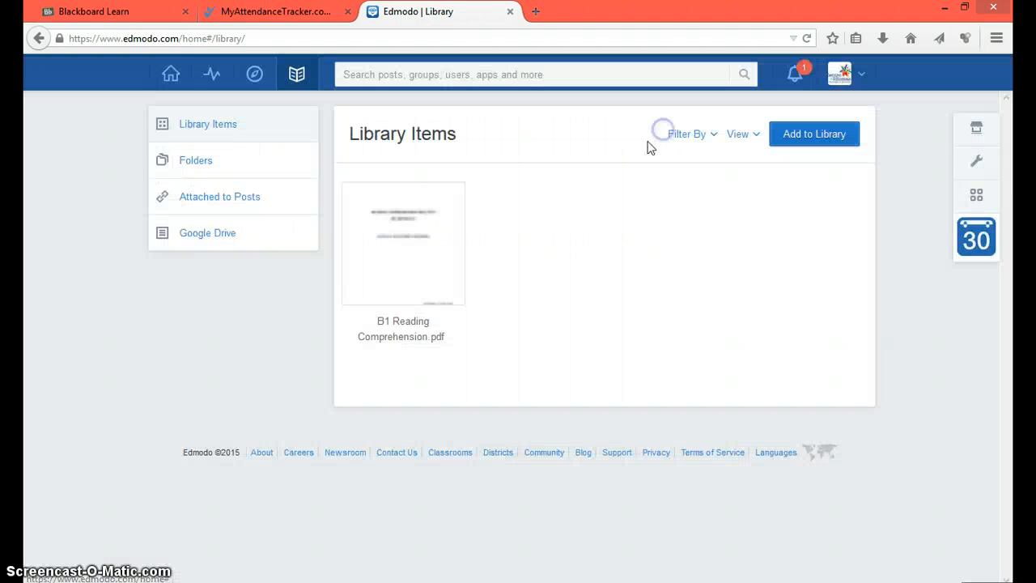
Step: Browse the library's Google Drive and Folders sections, then return to the home feed
left_click(208, 239)
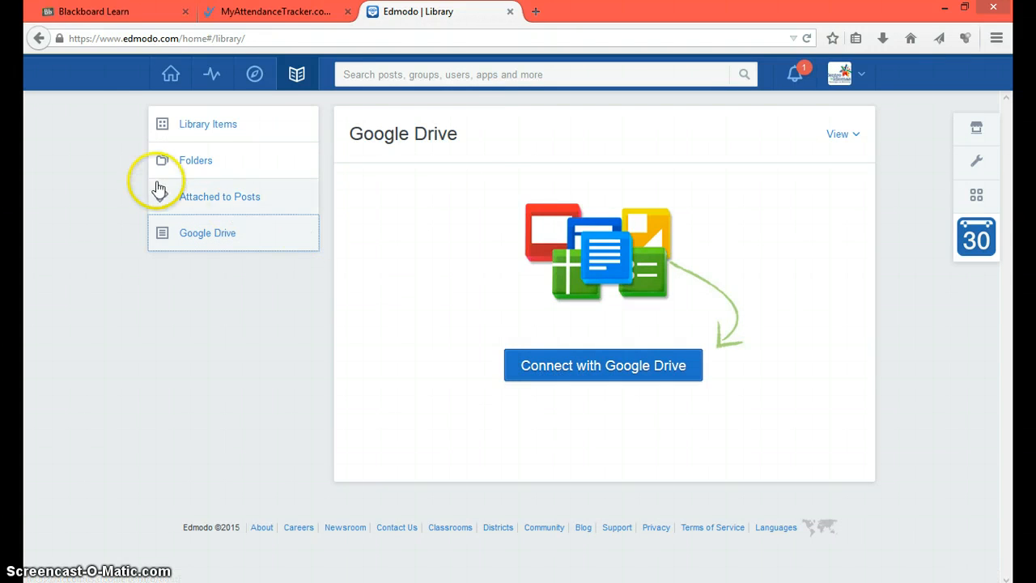
left_click(174, 164)
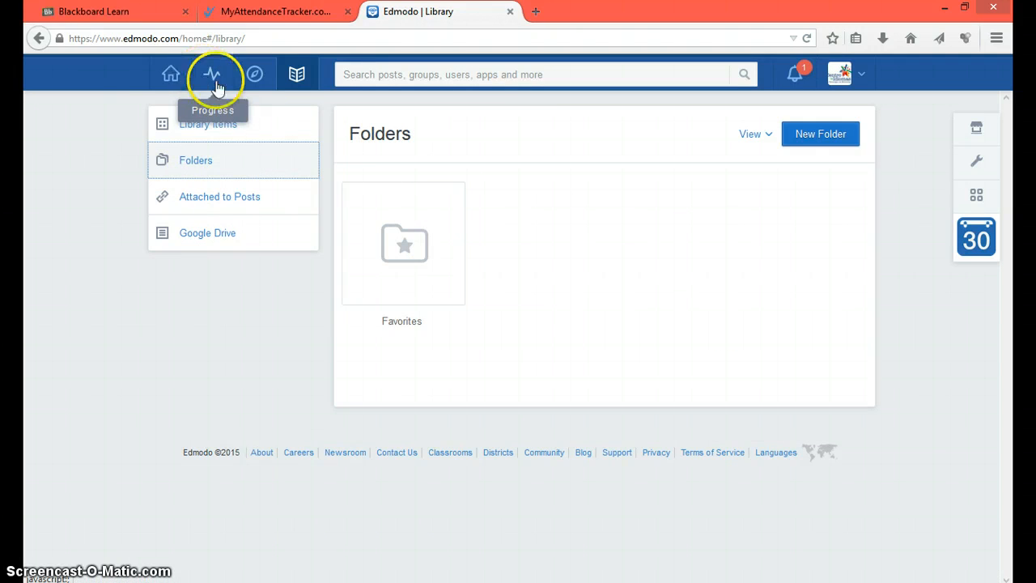
left_click(173, 75)
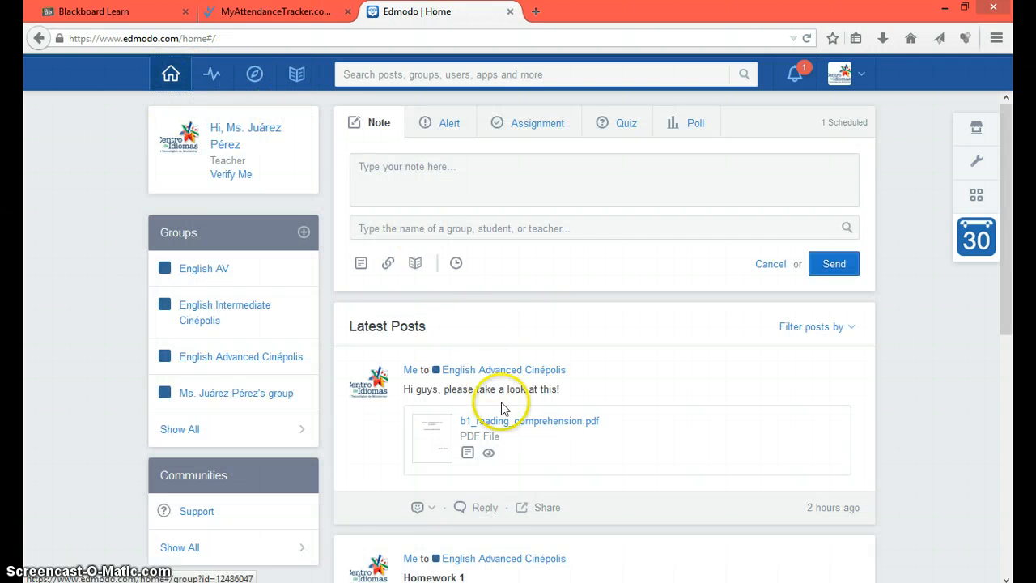
Step: View the English Advanced Cinépolis gradebook with its Your job and Homework 1 columns, then return home
scroll(514, 445, "down", 3)
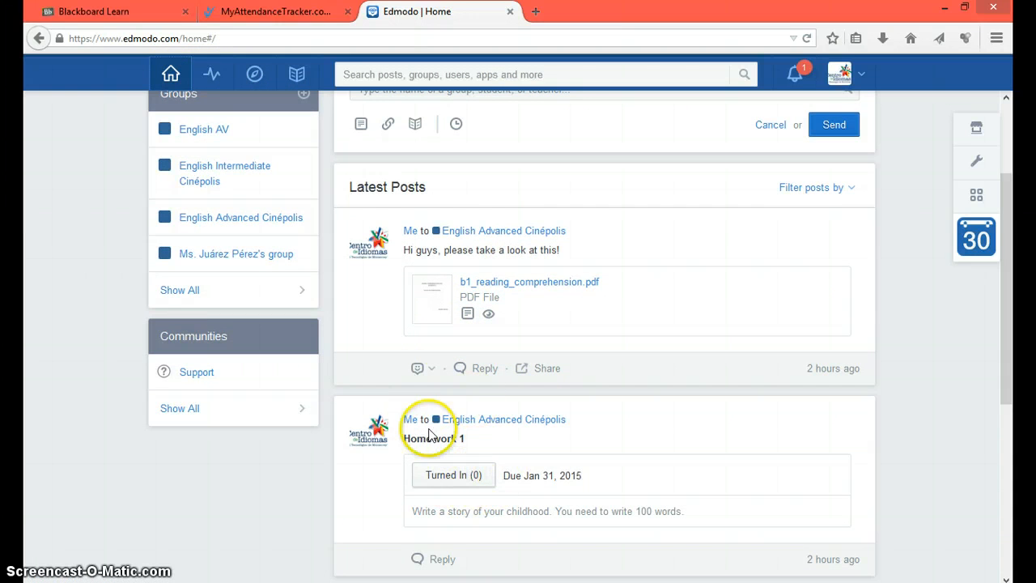
scroll(486, 409, "up", 3)
left_click(211, 76)
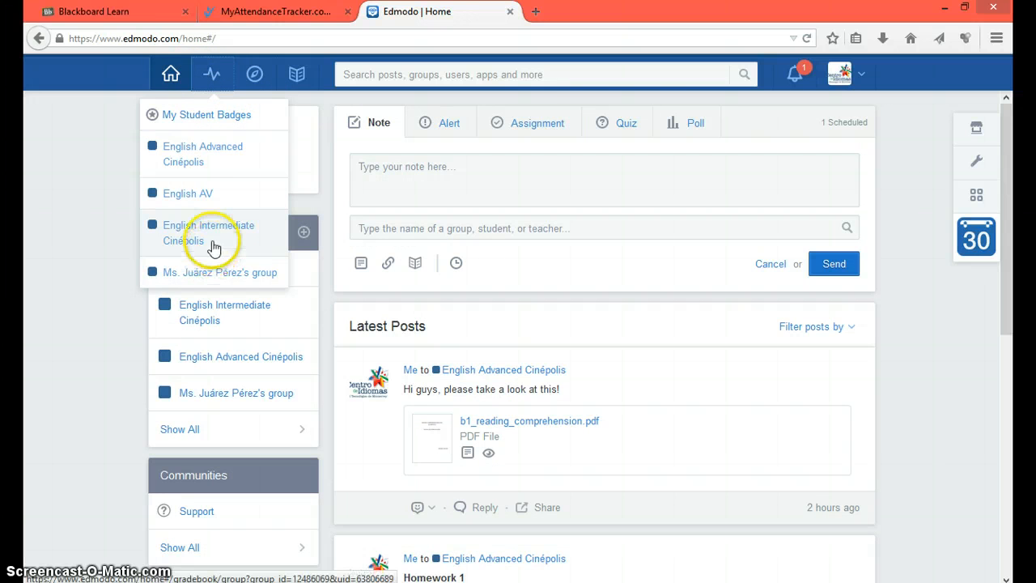
left_click(215, 163)
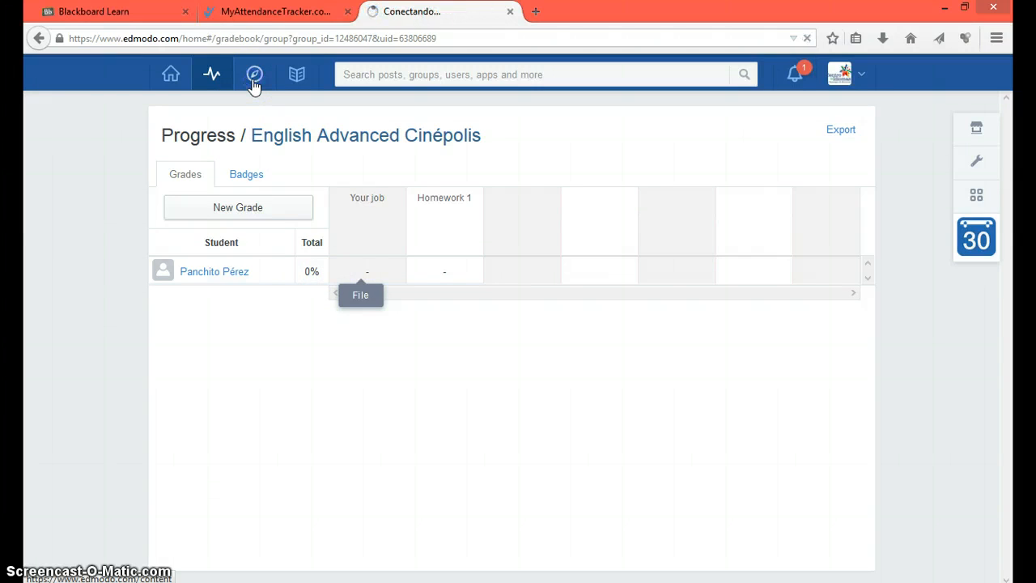
left_click(293, 79)
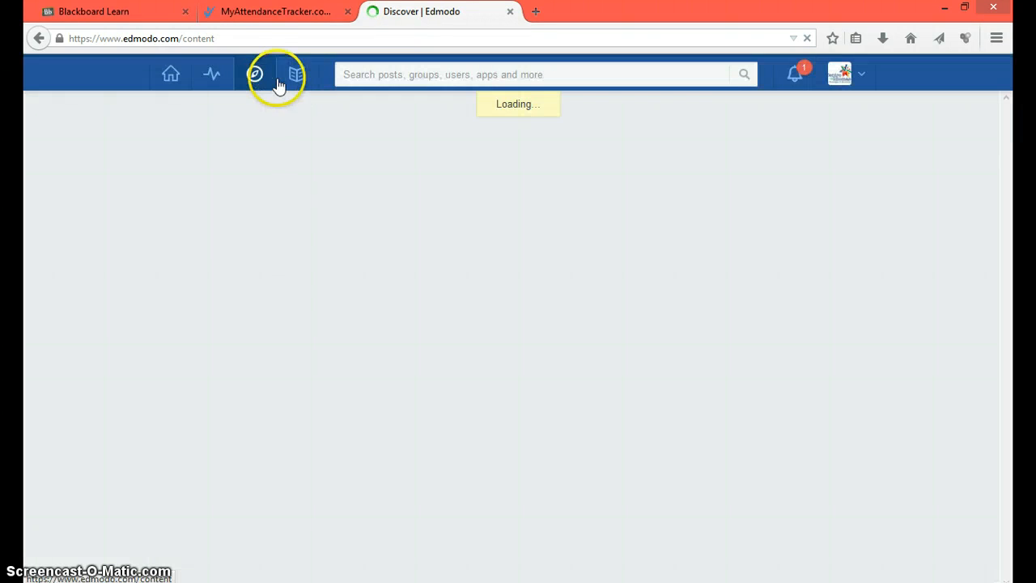
left_click(166, 77)
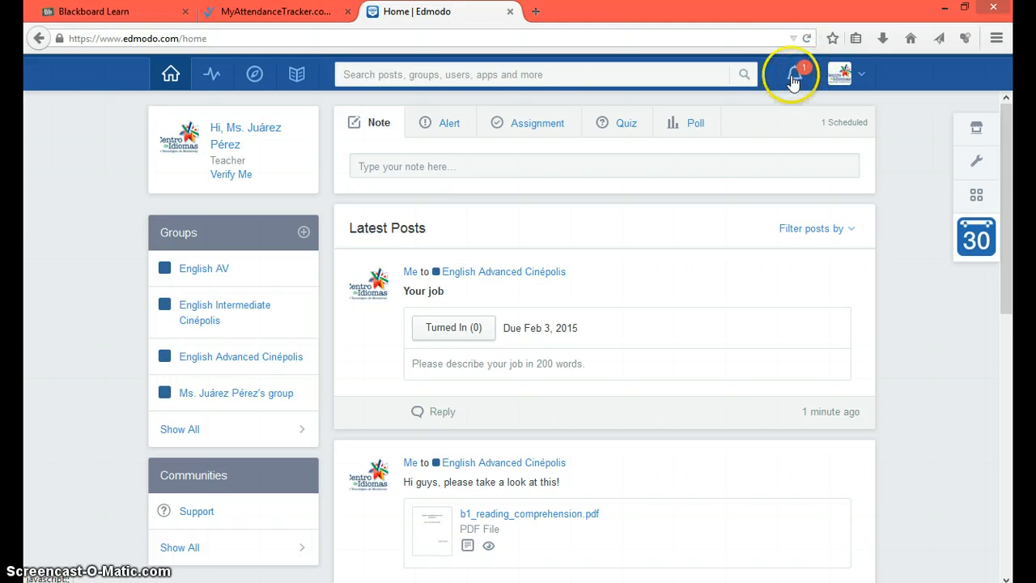
Step: Read the new-student notification for English Advanced Cinépolis and scroll through the Latest Posts feed
left_click(800, 80)
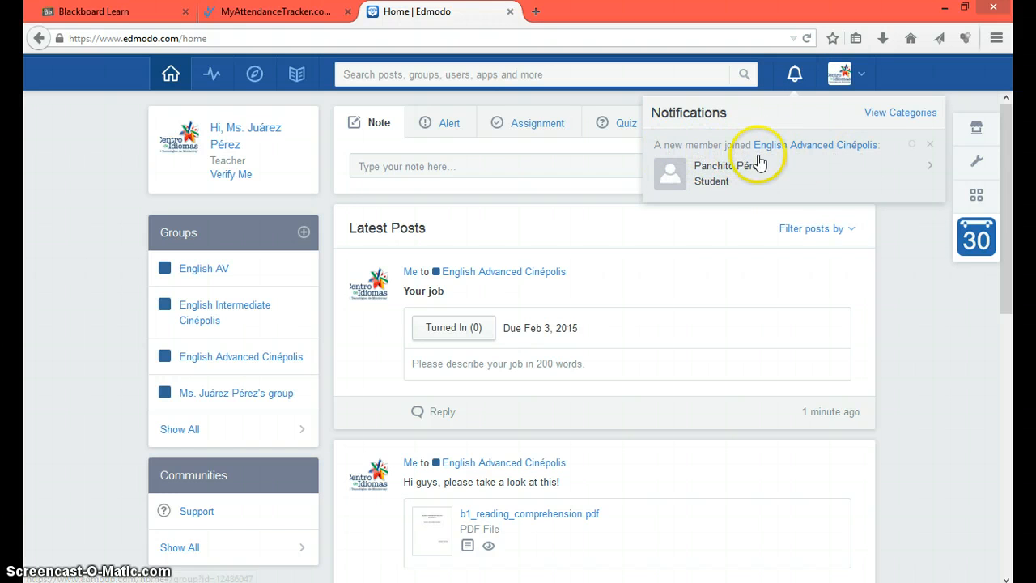
left_click(583, 176)
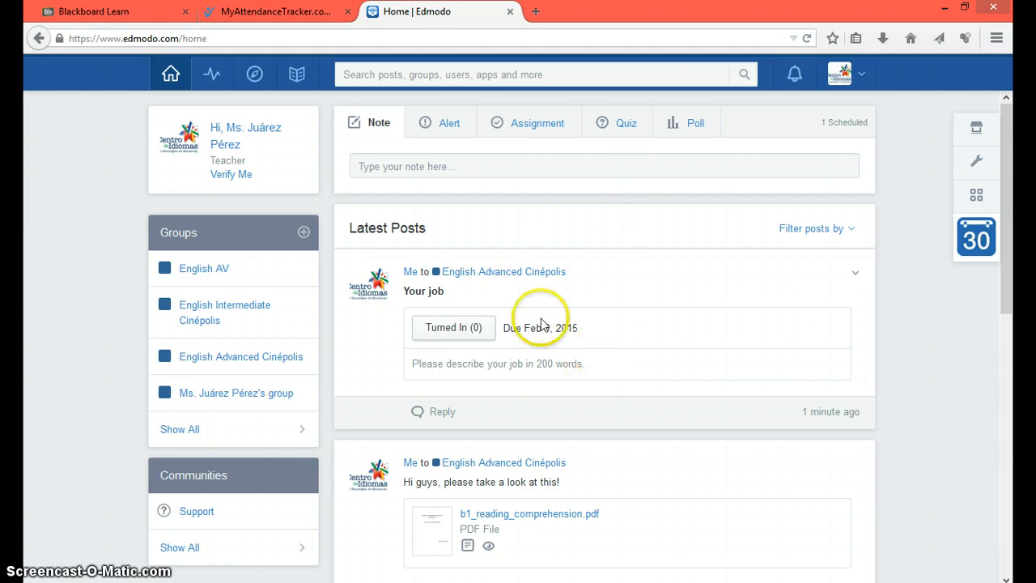
scroll(573, 348, "down", 2)
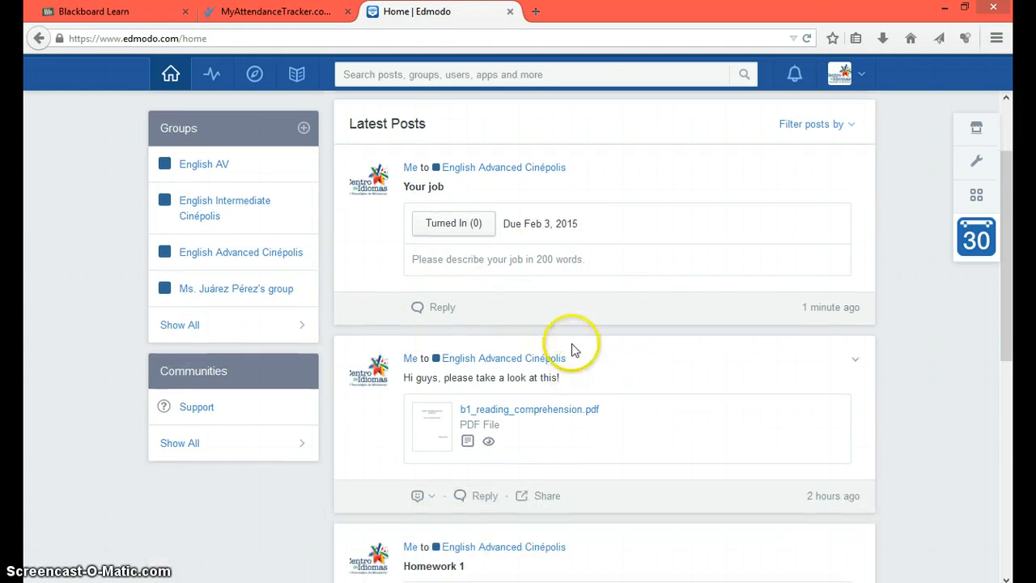
scroll(660, 347, "down", 4)
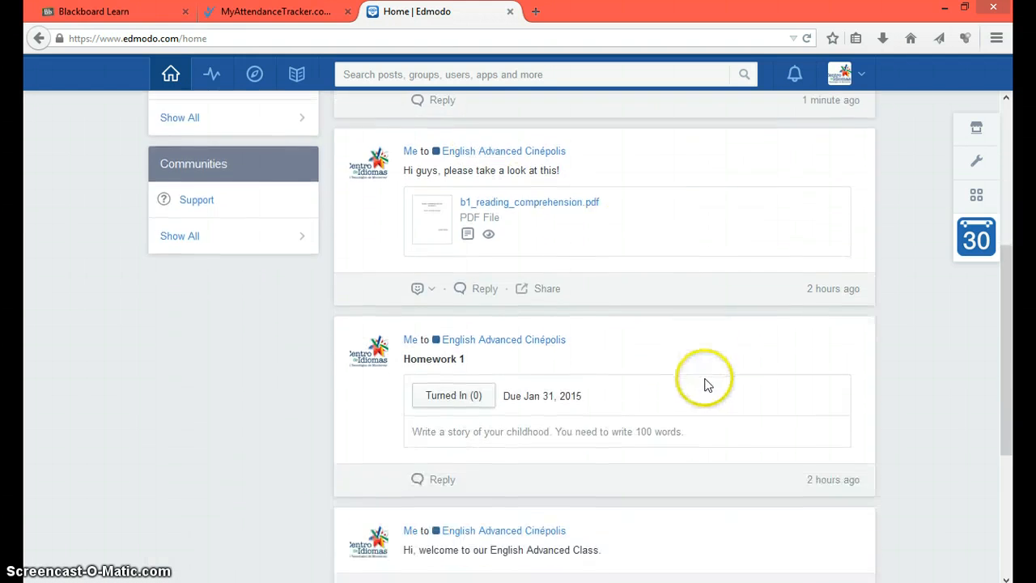
scroll(706, 385, "down", 1)
scroll(624, 349, "up", 7)
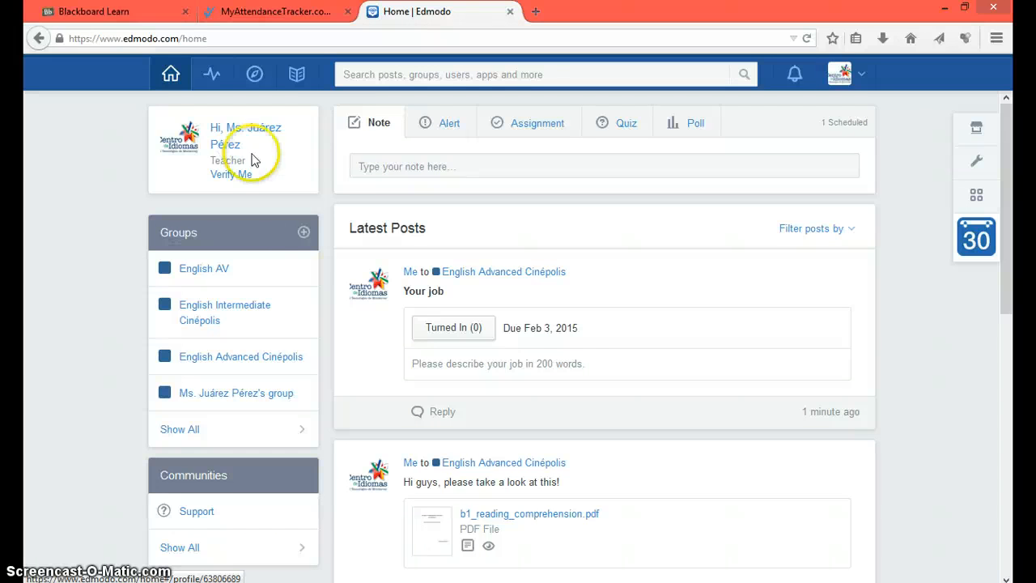
scroll(317, 342, "down", 1)
scroll(405, 316, "up", 1)
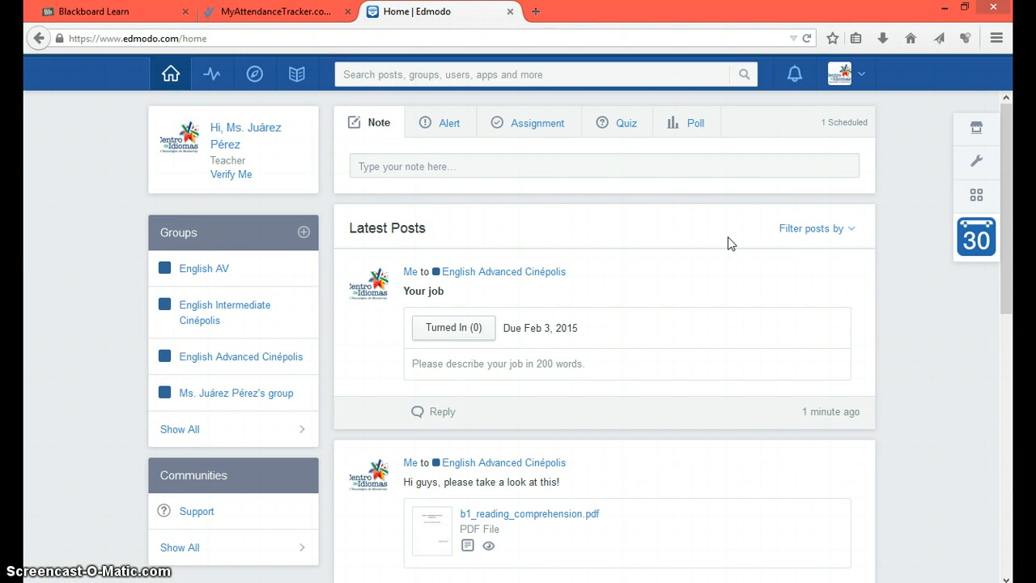
Step: Log out of the teacher account, load edmodo.com, and show the ESTUDIANTES sign-up form
left_click(858, 75)
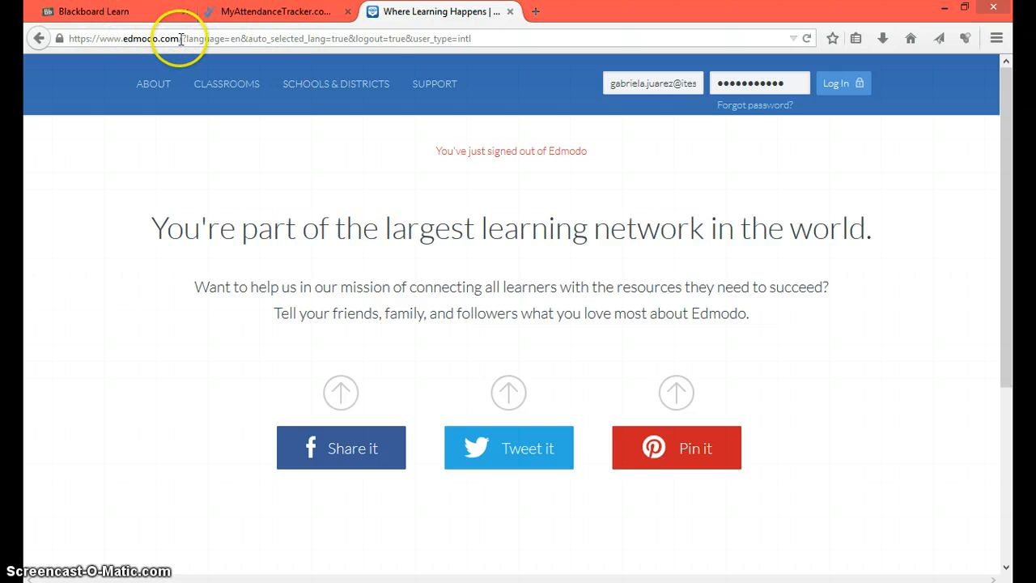
left_click_drag(181, 39, 500, 61)
key("BackSpace")
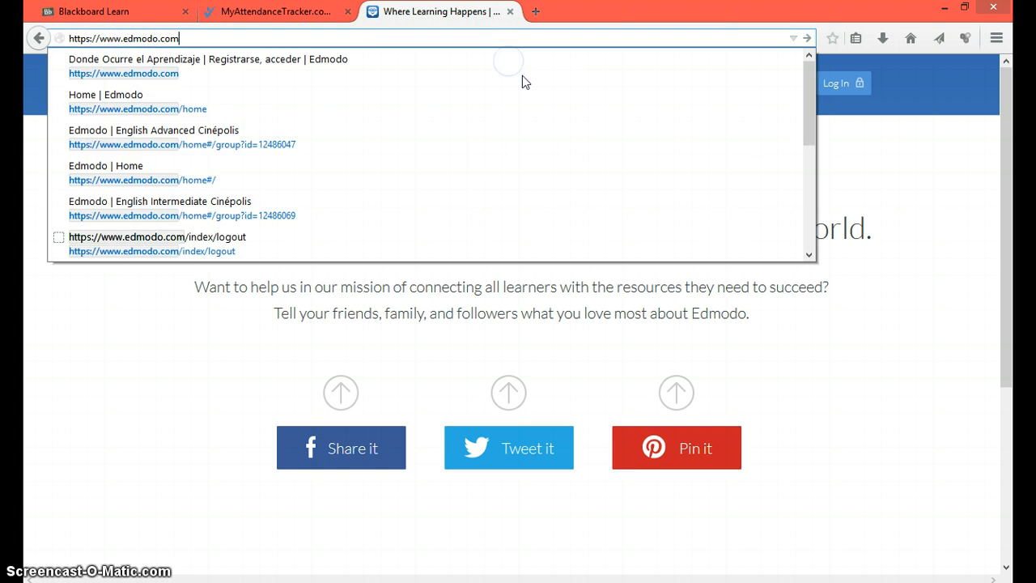
key("Return")
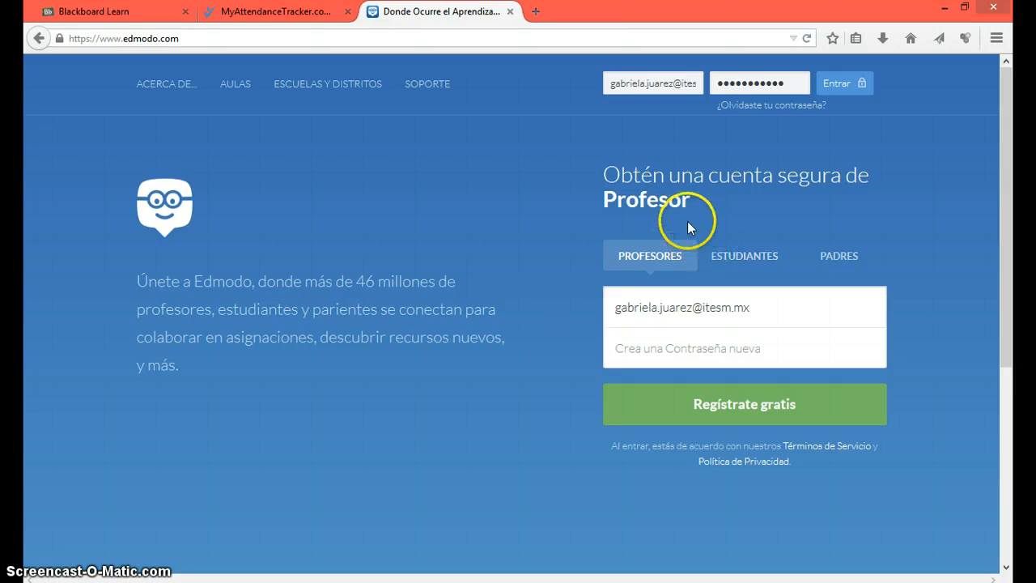
left_click(755, 264)
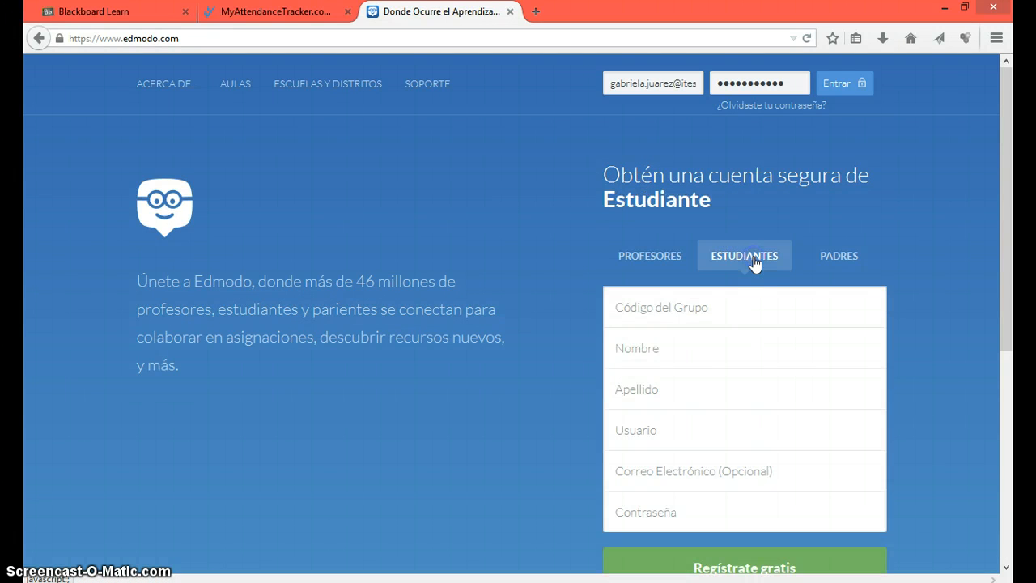
Step: Enter the group code, the student's first and last name, and an available username
left_click(731, 305)
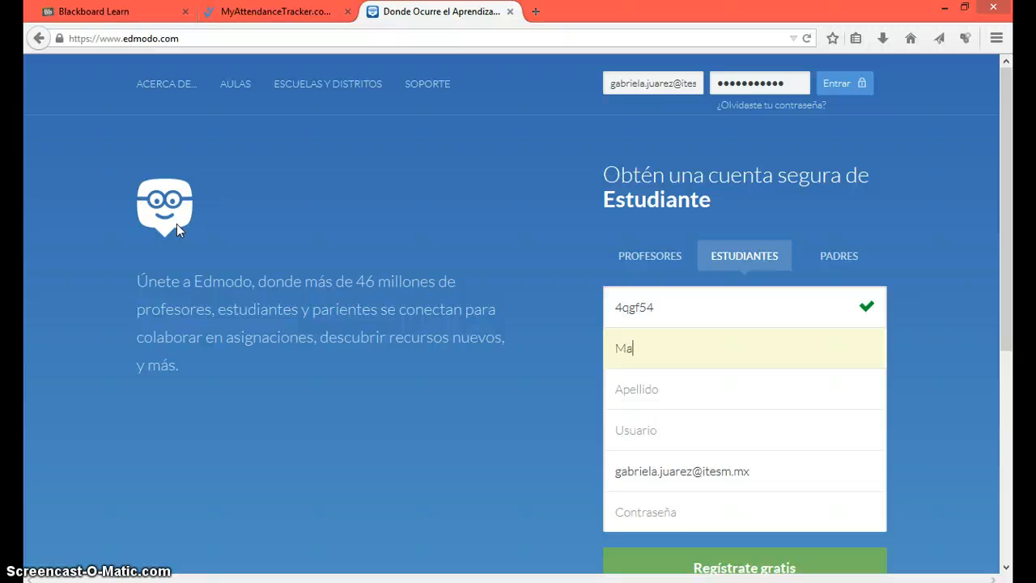
key("Tab")
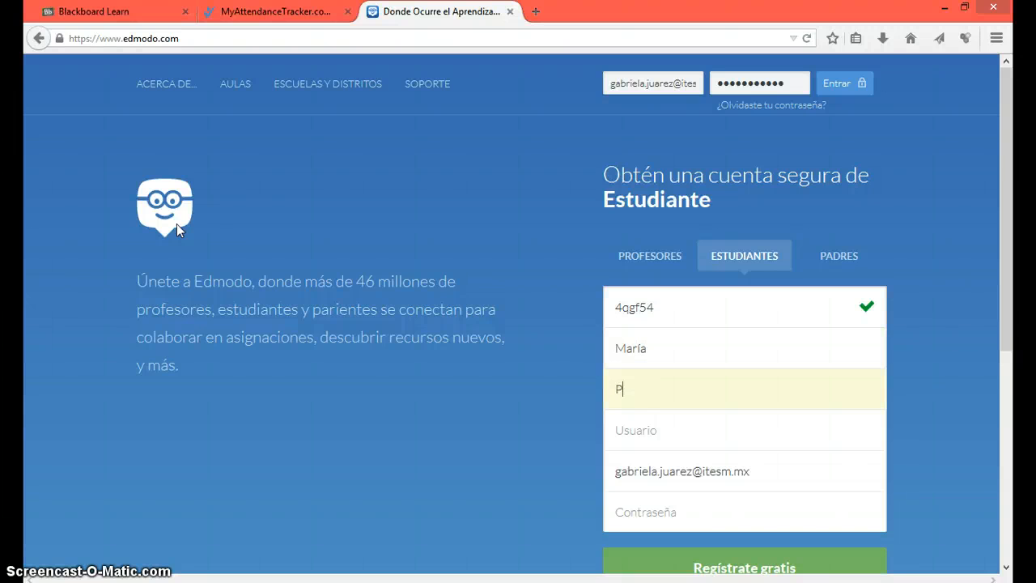
key("Tab")
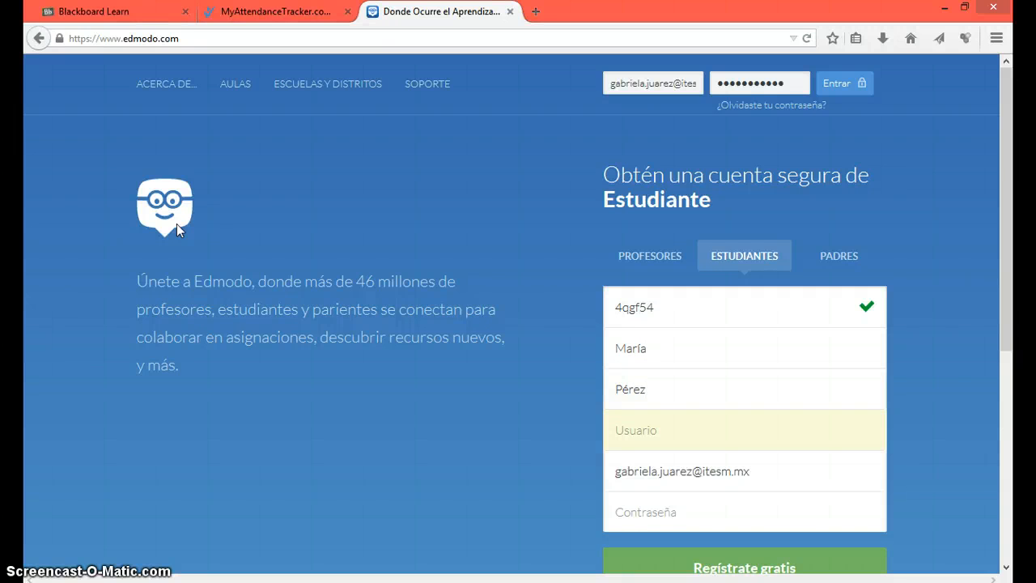
key("Tab")
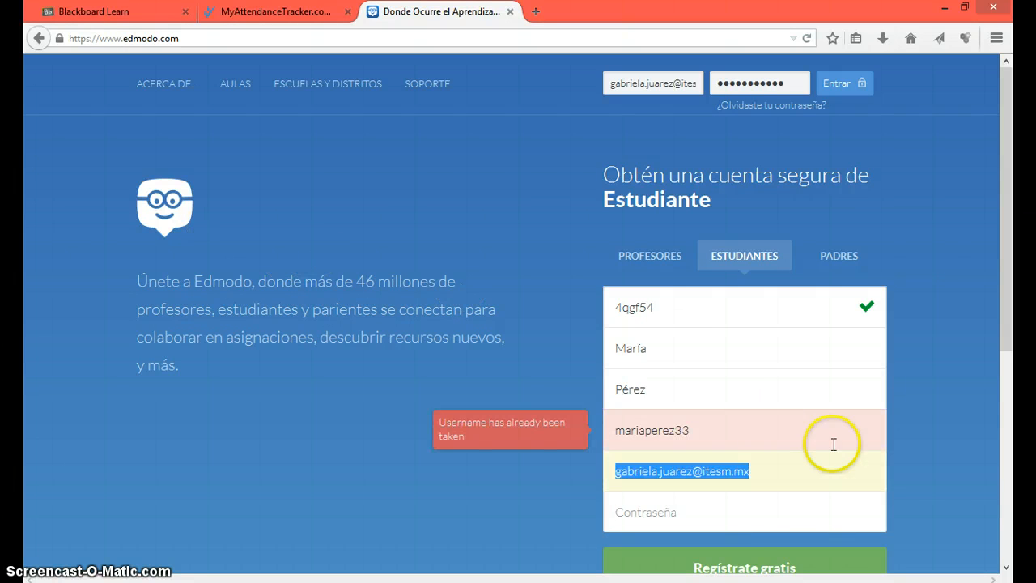
left_click(782, 433)
type("2")
Step: Fill in the student's e-mail address and a password, then submit the sign-up form
left_click(761, 465)
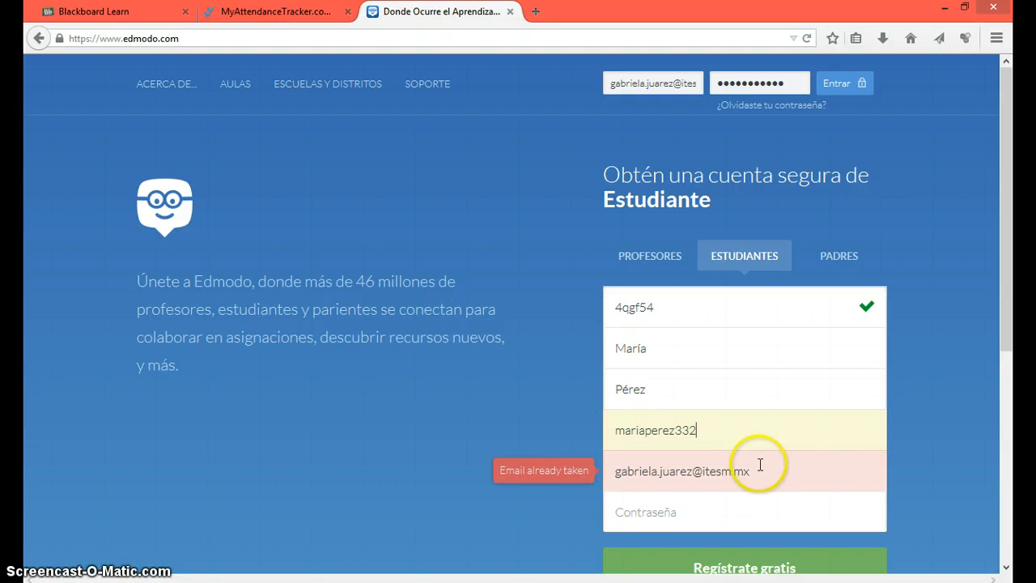
key("Tab")
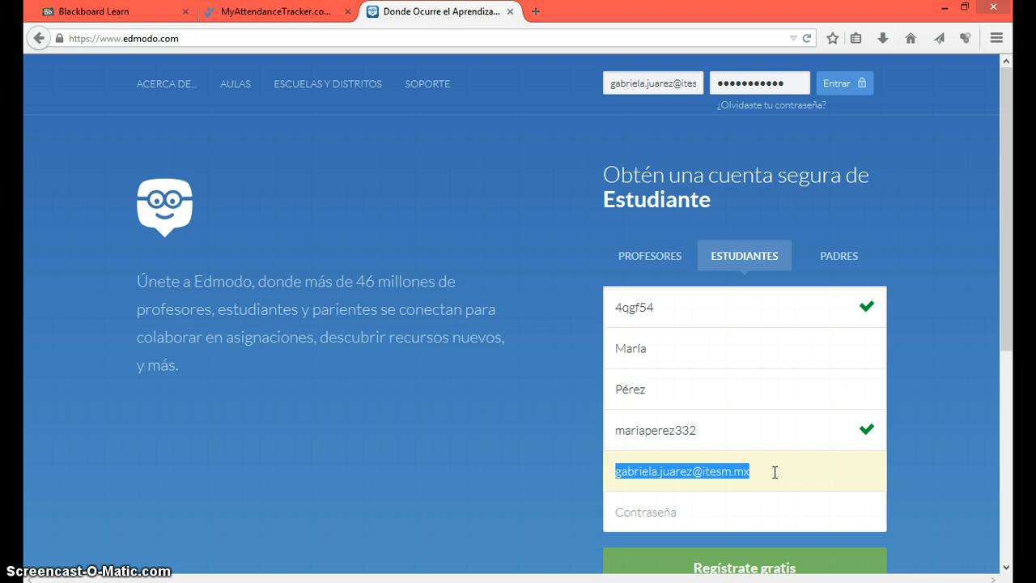
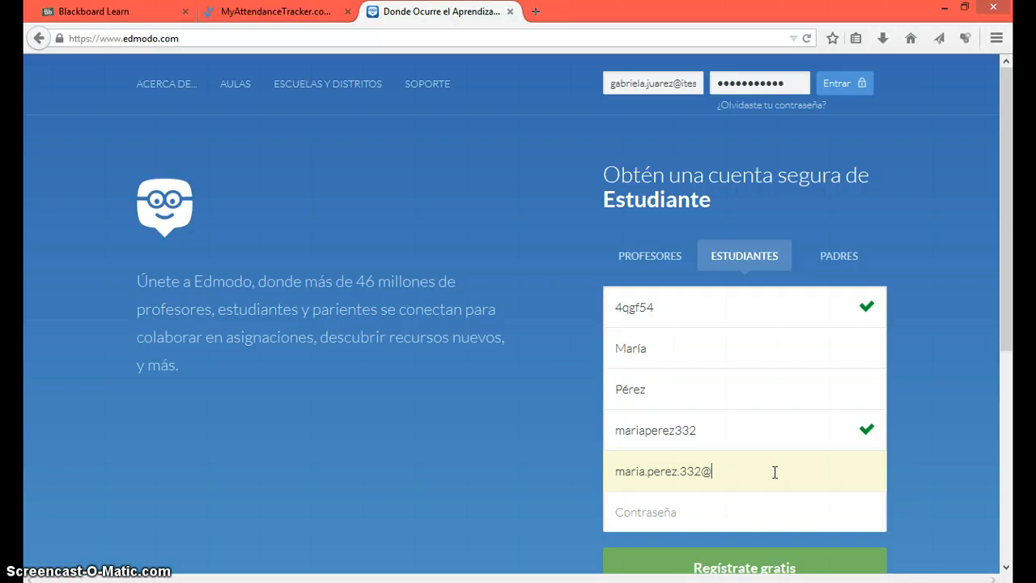
key("Tab")
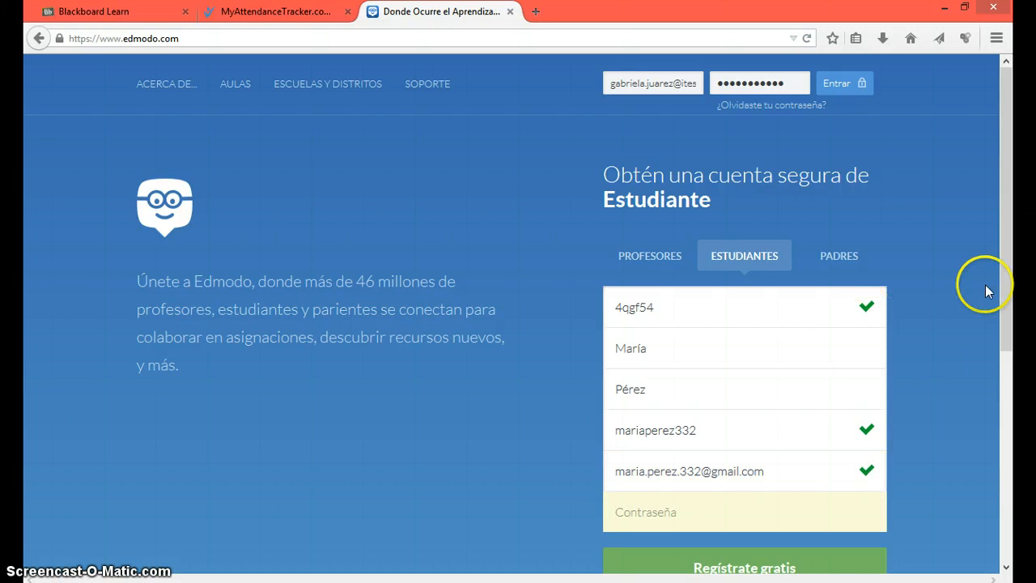
type("•••••")
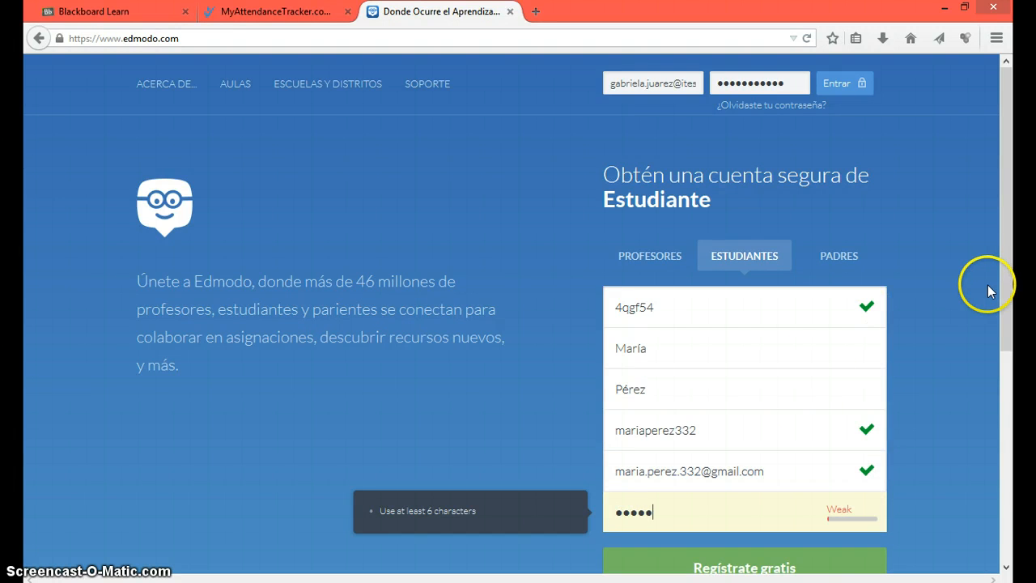
type("•")
scroll(979, 283, "down", 3)
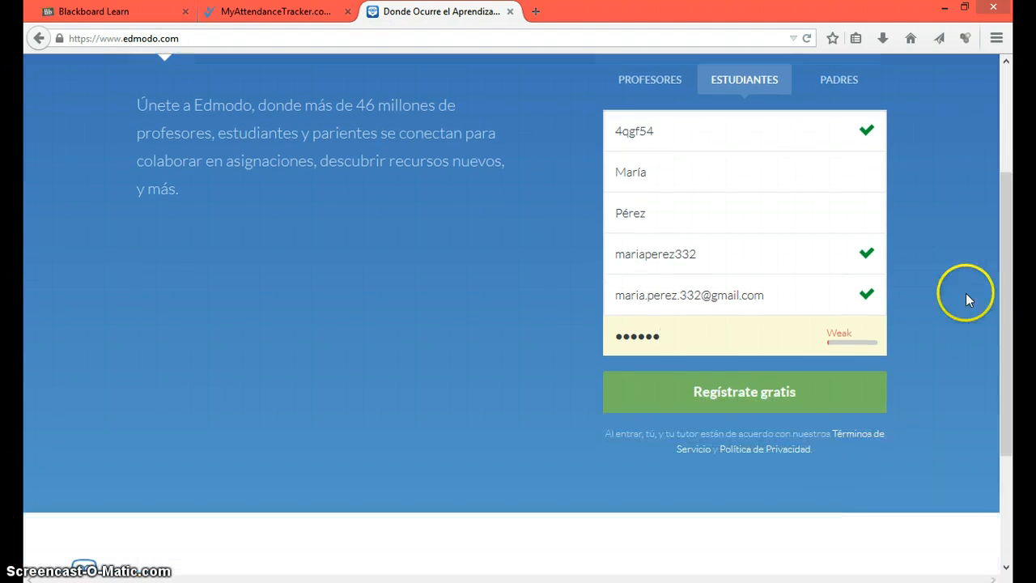
left_click(785, 395)
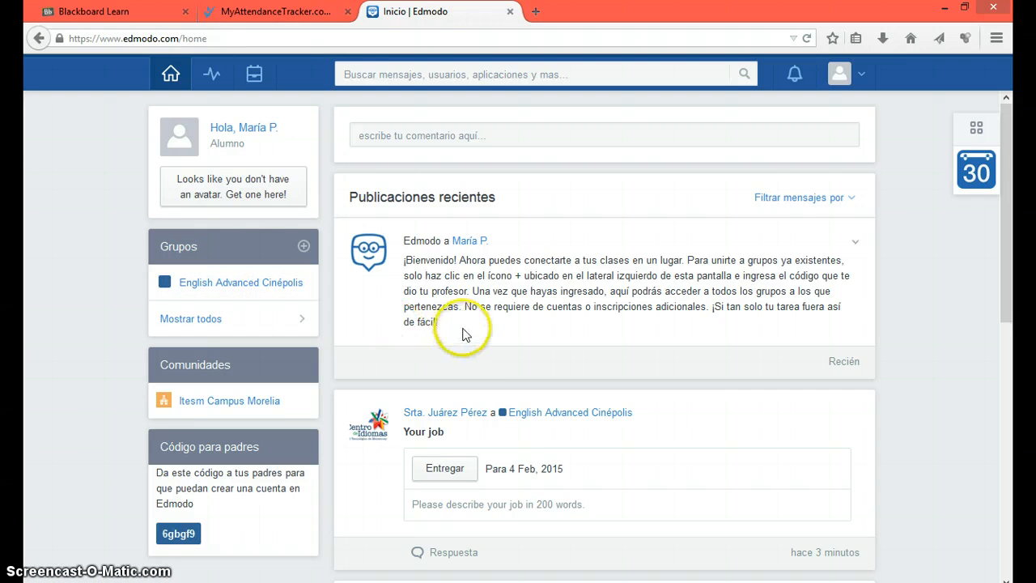
Step: Scroll the student's feed past Your job, the shared PDF post and Homework 1
scroll(477, 328, "down", 2)
scroll(534, 319, "down", 3)
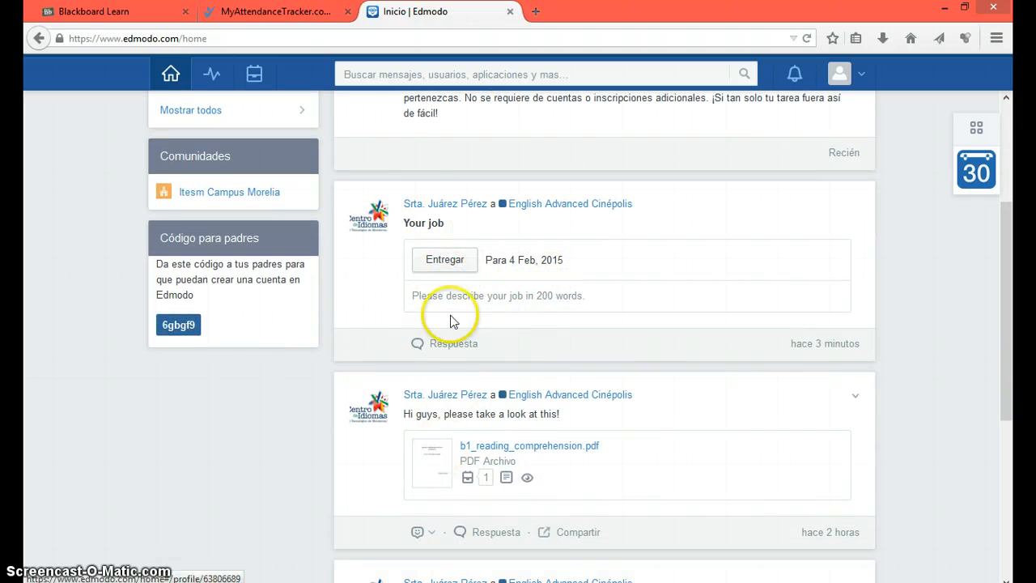
scroll(437, 258, "down", 2)
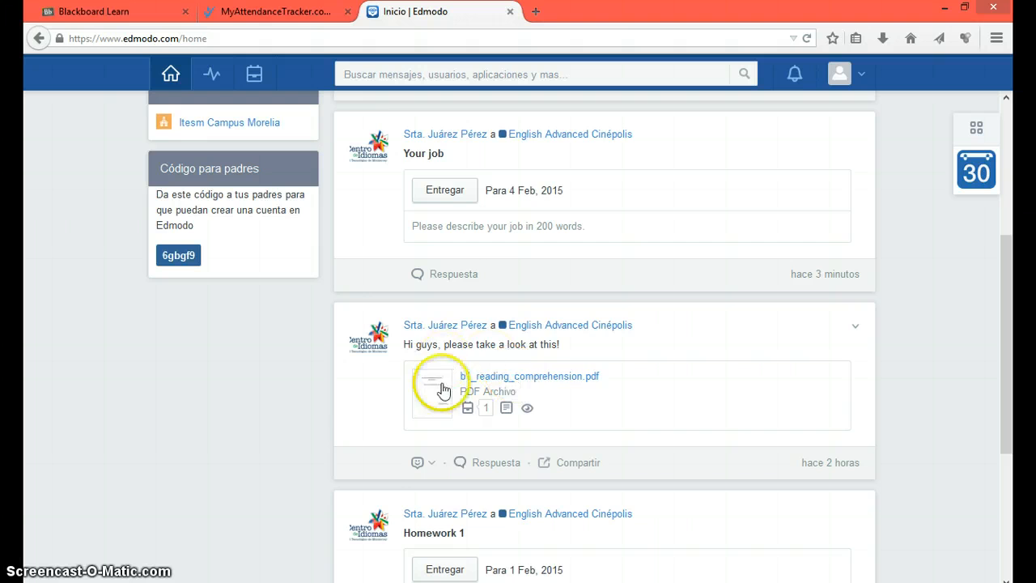
scroll(848, 354, "down", 2)
scroll(630, 389, "down", 2)
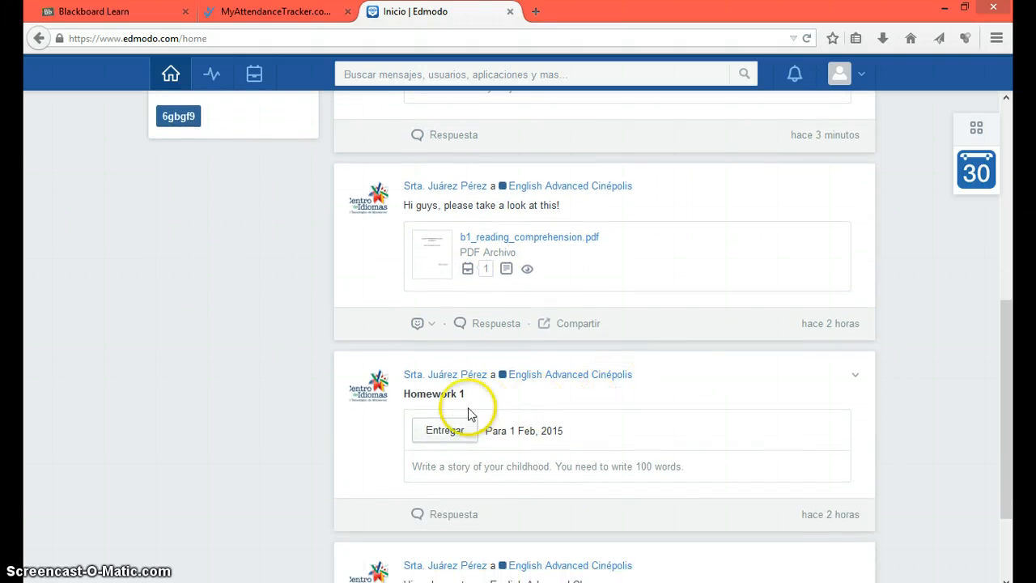
scroll(469, 381, "up", 4)
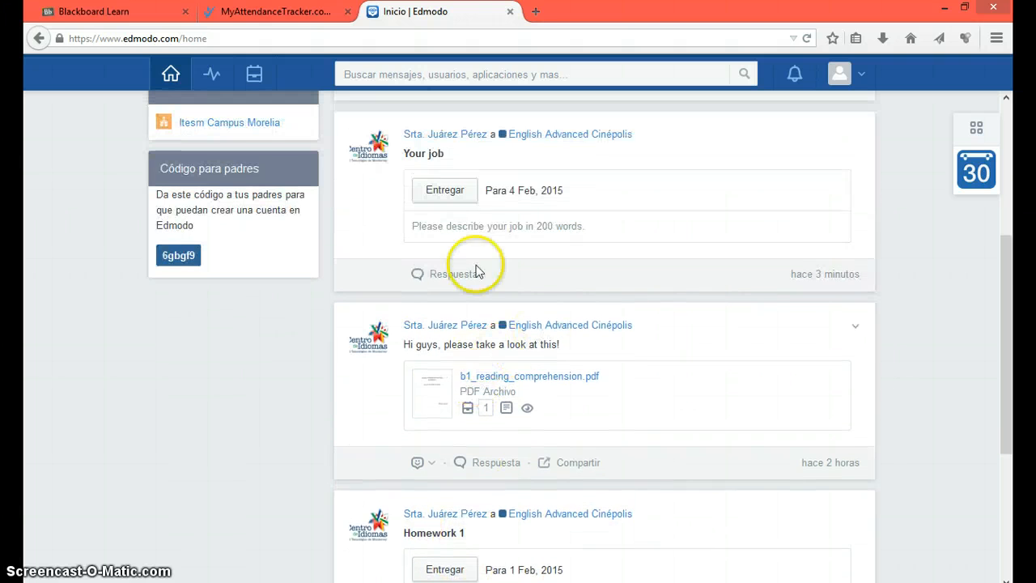
Step: Turn in Your job with the answer 'My job is really fun.', a reaction and Adv.pdf attached
left_click(452, 199)
scroll(530, 352, "down", 1)
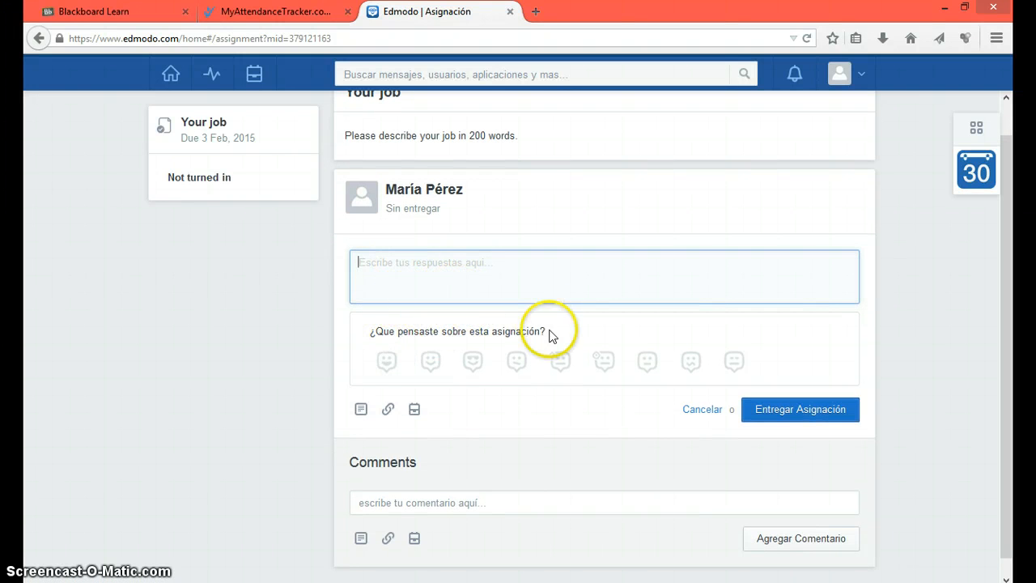
type("Th")
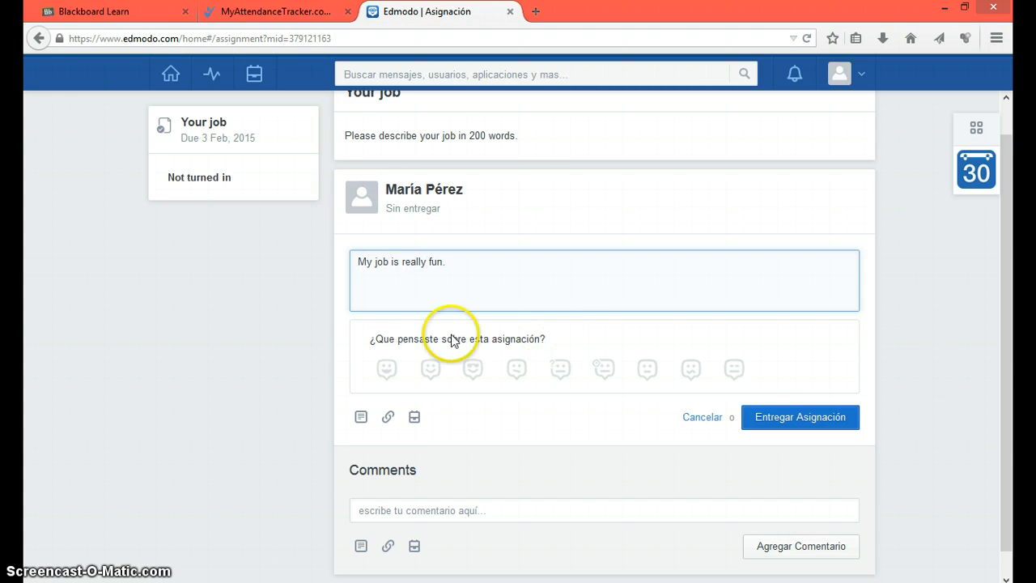
left_click(603, 374)
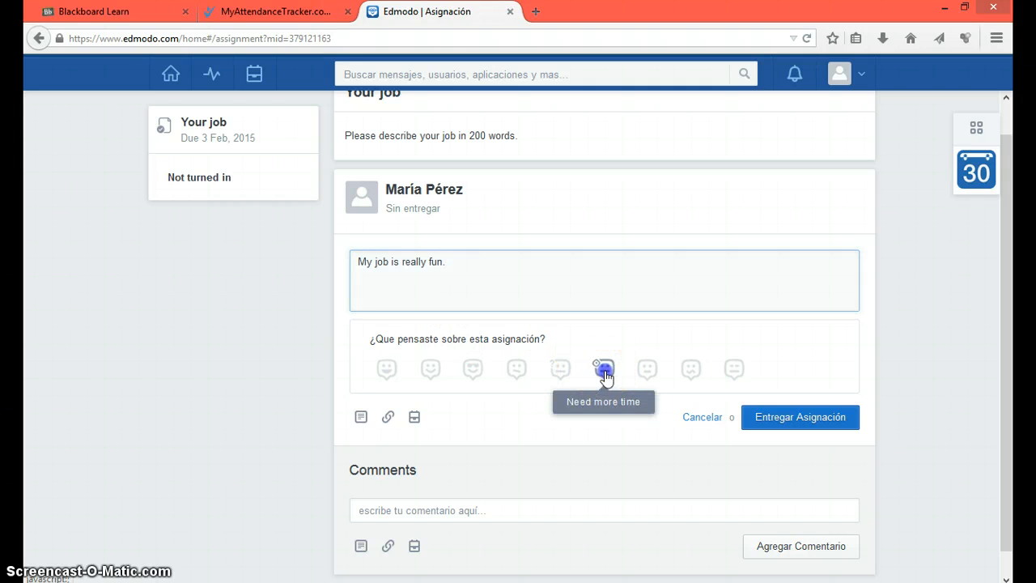
left_click(361, 416)
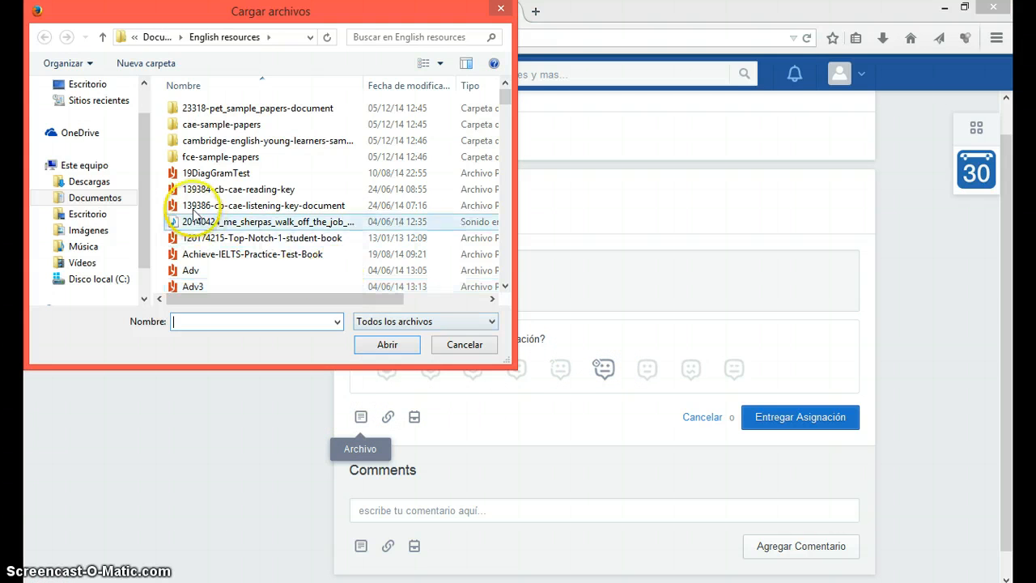
double_click(191, 270)
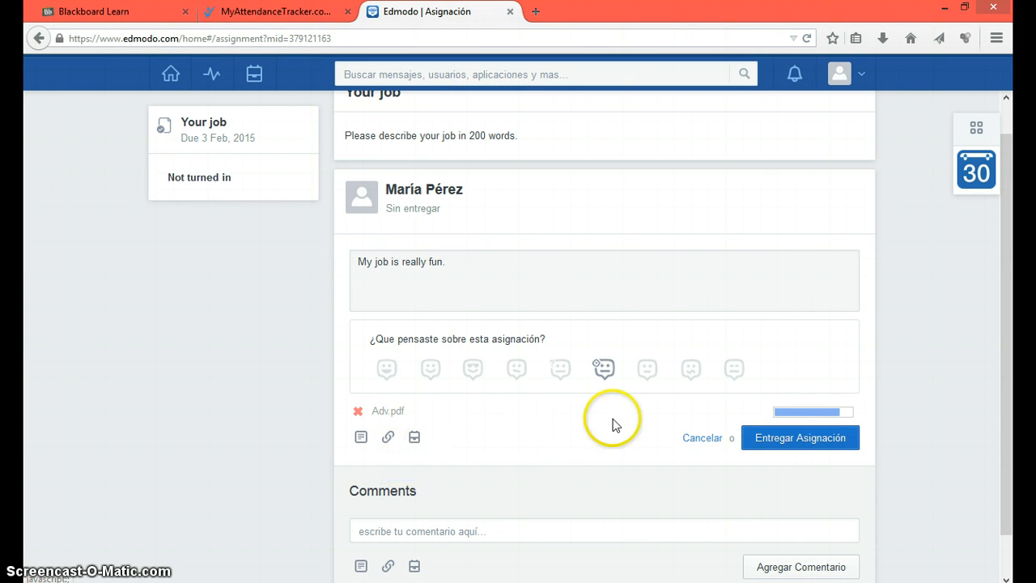
left_click(767, 445)
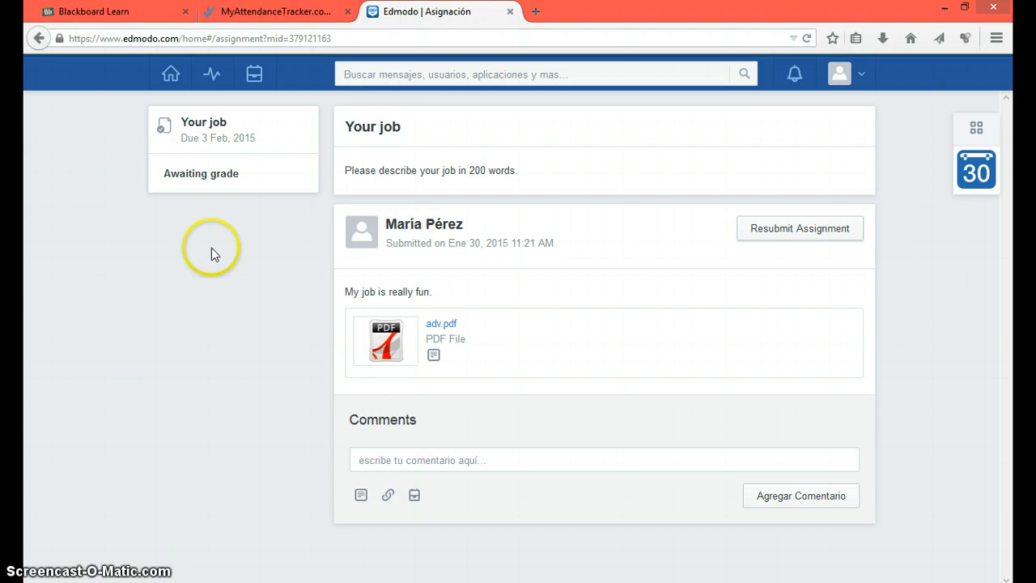
Step: Show English Advanced Cinépolis progress: 'Your job' turned in 30 Jan 2015 and waiting, Homework 1 missing
left_click(210, 80)
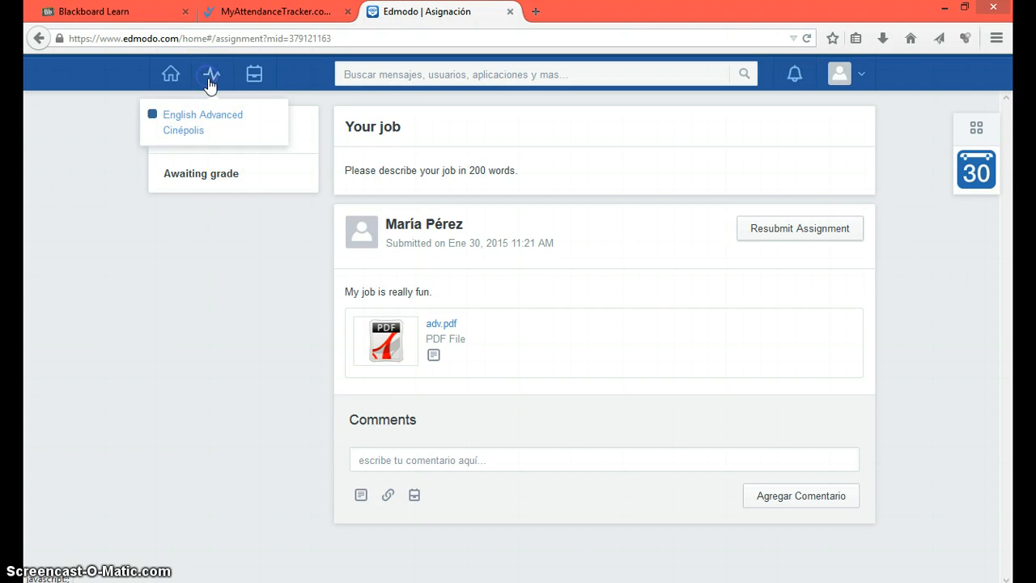
left_click(203, 120)
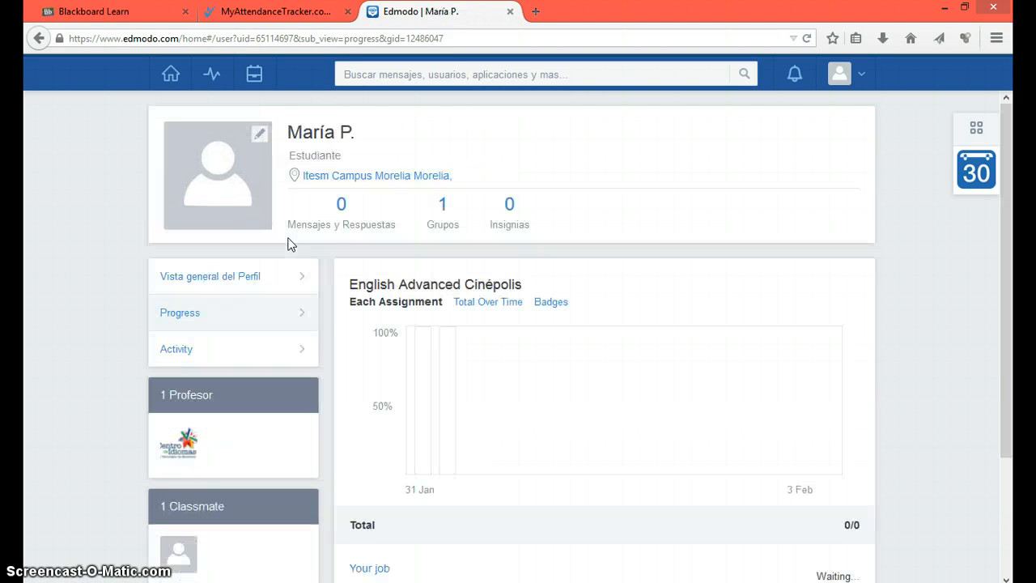
left_click(382, 403)
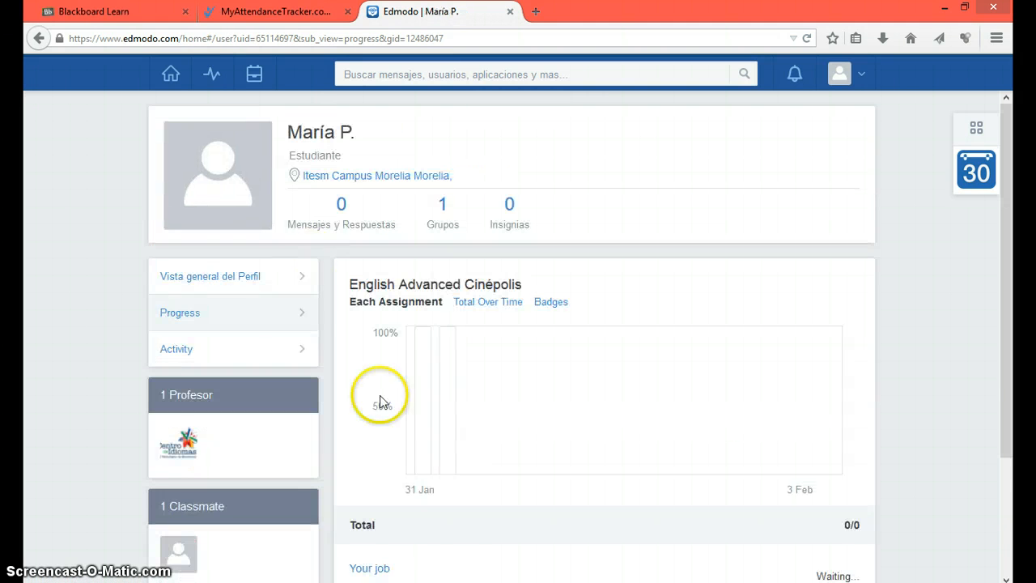
scroll(429, 324, "down", 1)
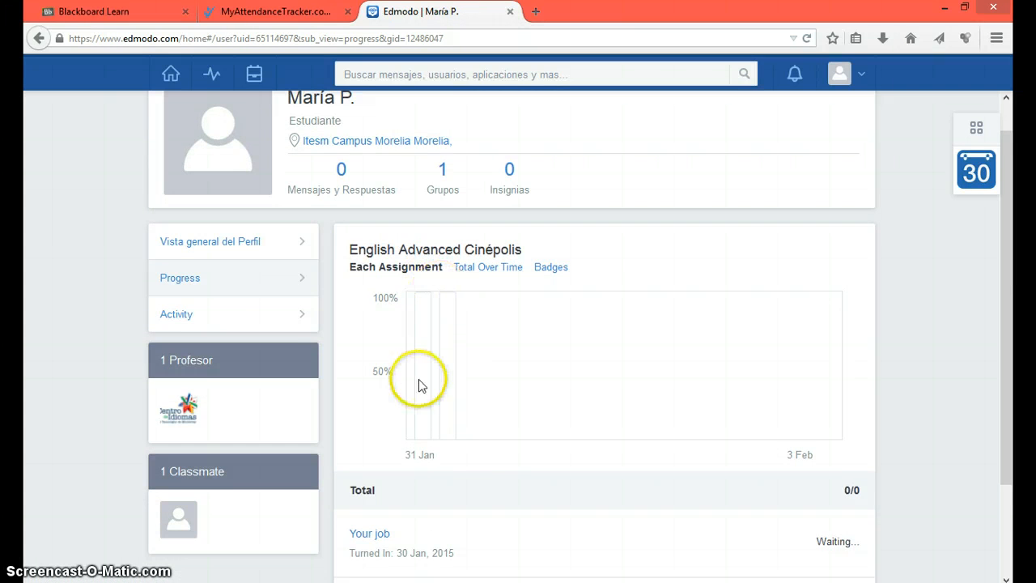
scroll(425, 405, "down", 2)
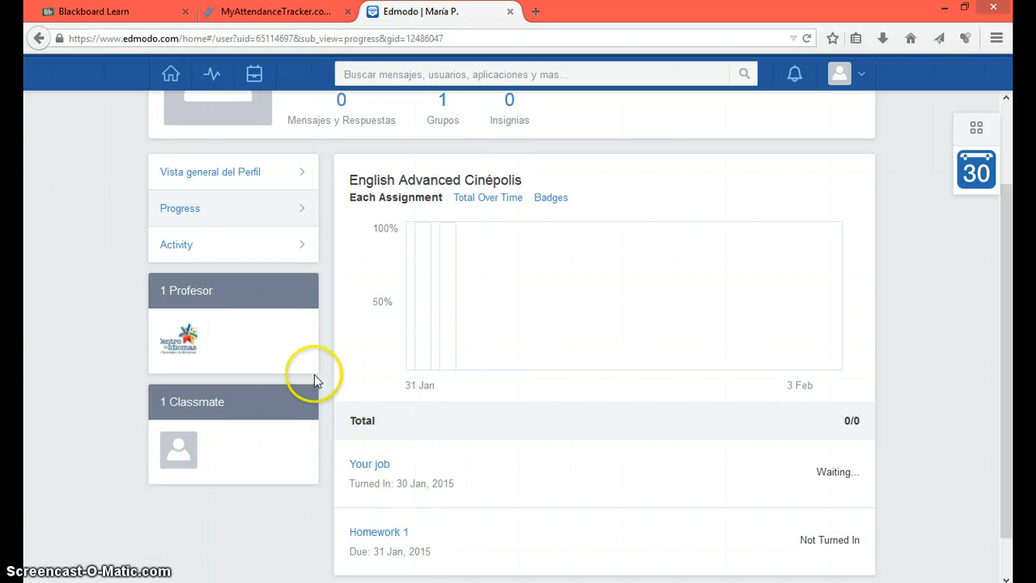
scroll(287, 332, "up", 3)
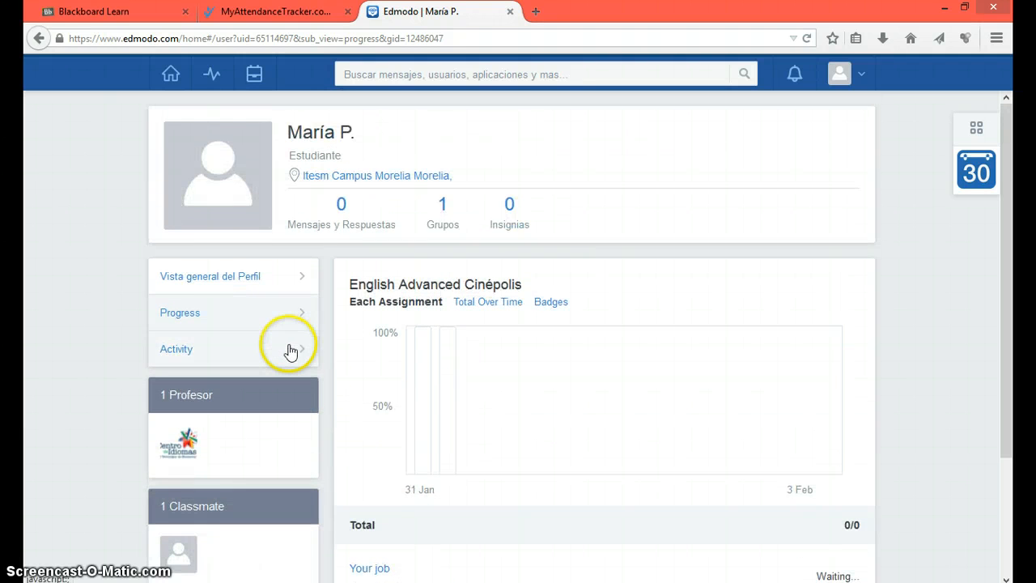
scroll(486, 340, "down", 4)
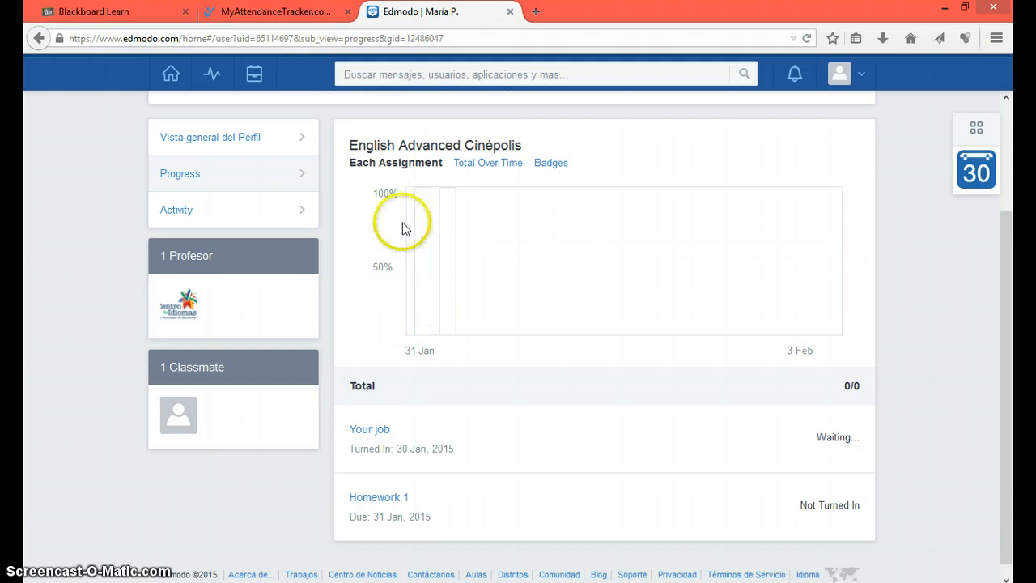
scroll(424, 238, "up", 3)
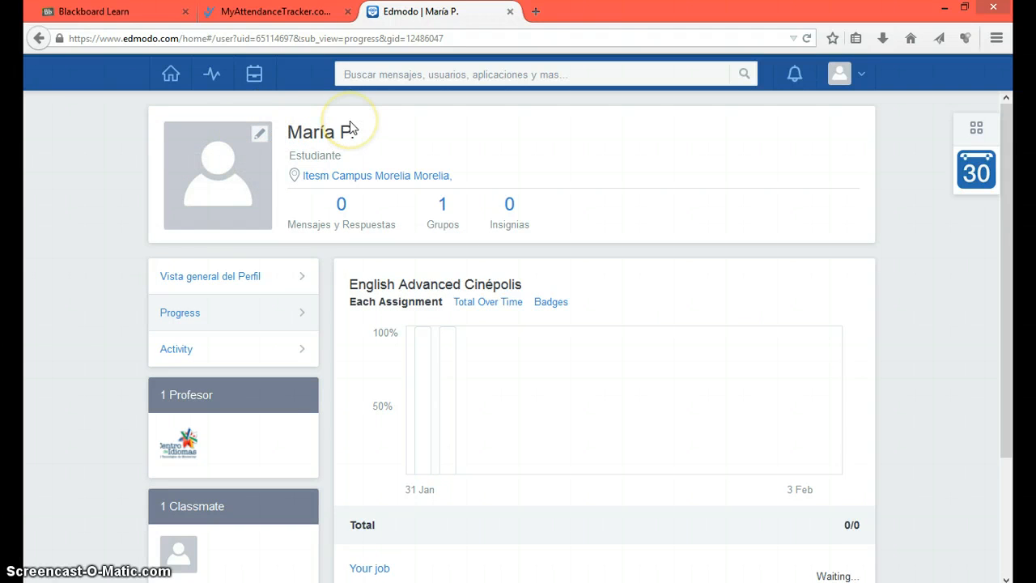
Step: Return to the home feed, dismiss the notification popup, and browse posts including 'Your job' due 4 Feb 2015
left_click(170, 76)
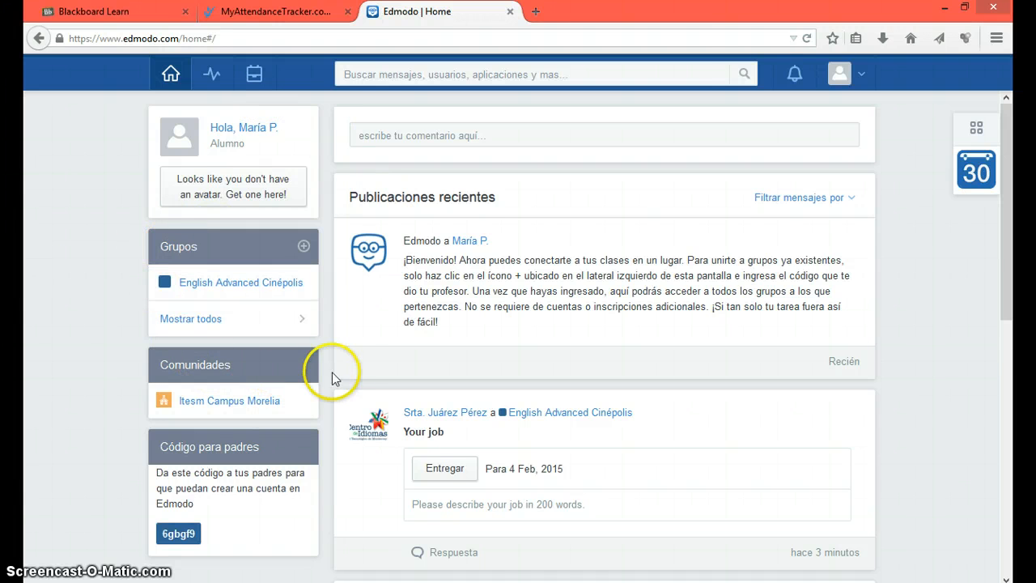
scroll(340, 374, "down", 3)
scroll(461, 400, "down", 3)
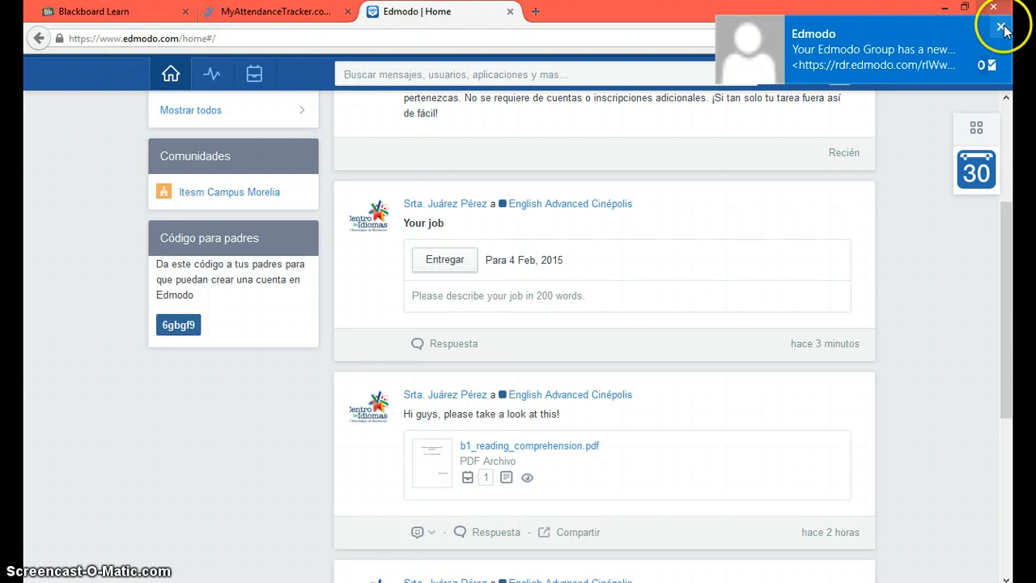
left_click(1002, 30)
scroll(718, 344, "down", 1)
scroll(716, 344, "down", 8)
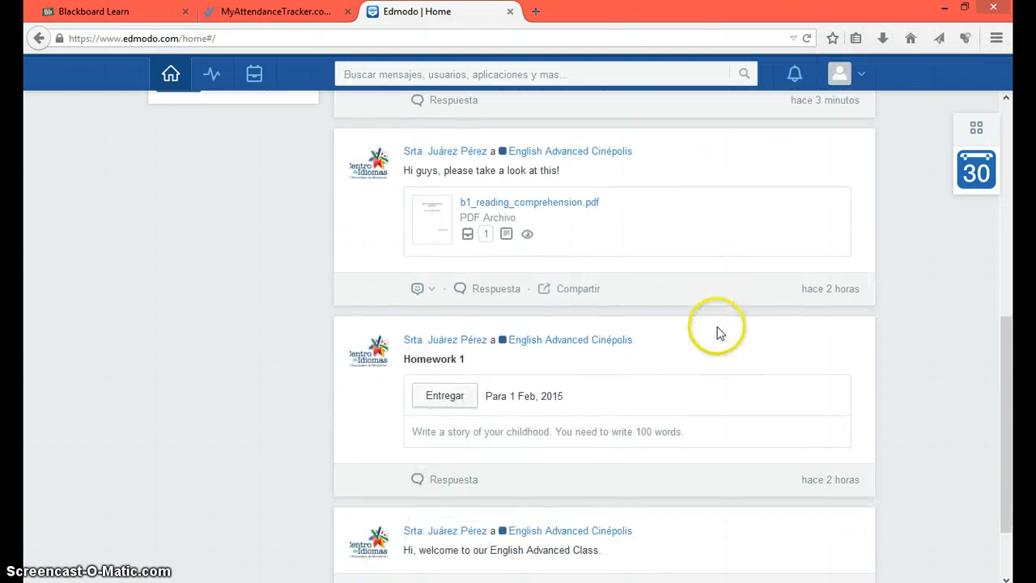
scroll(717, 336, "up", 12)
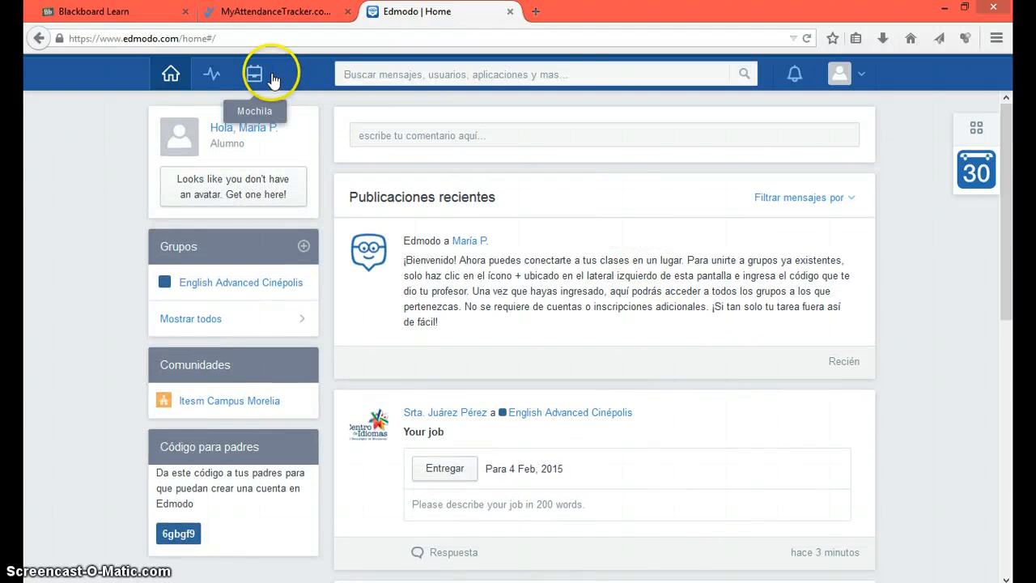
Step: Open the Mochila (backpack) library, which holds no files or links yet
left_click(260, 86)
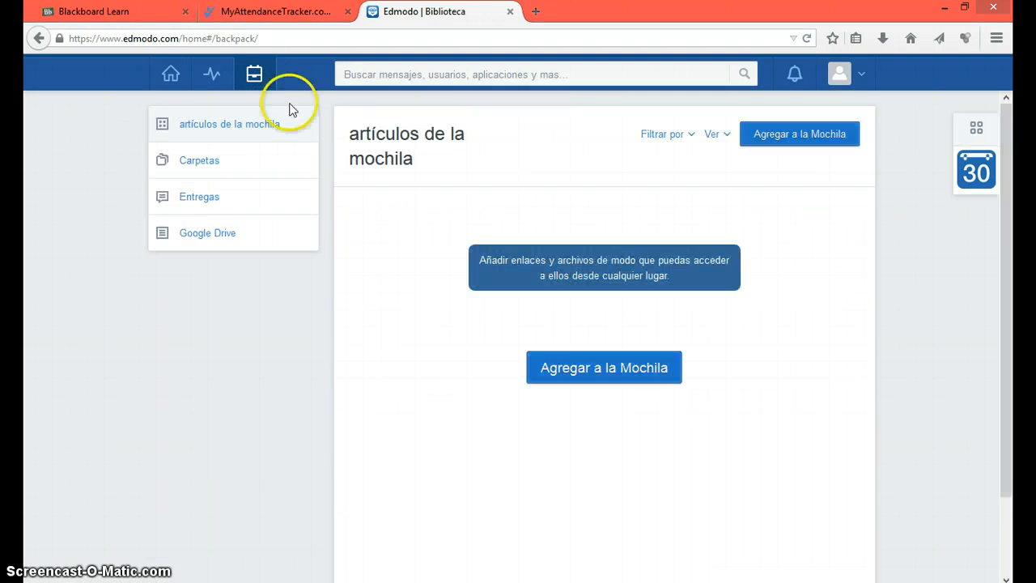